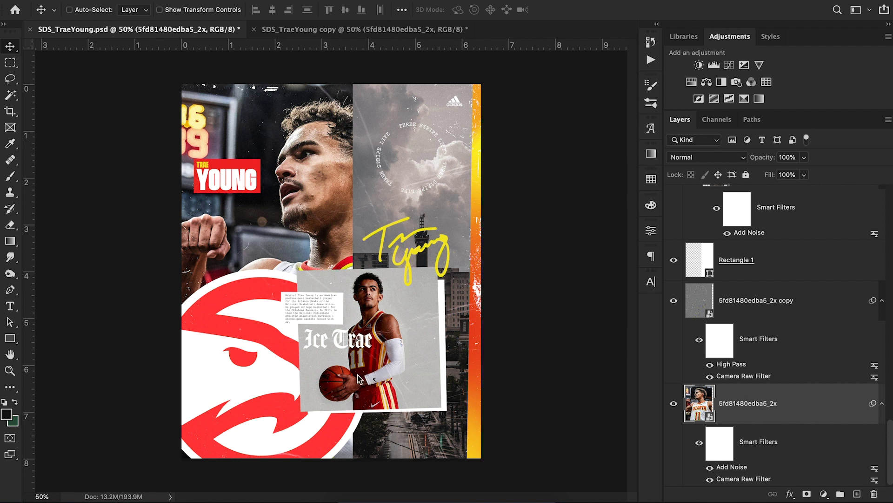
Switch to the SDS_TraeYoung copy document and check its canvas size in pixels without changing it.
left_click(358, 30)
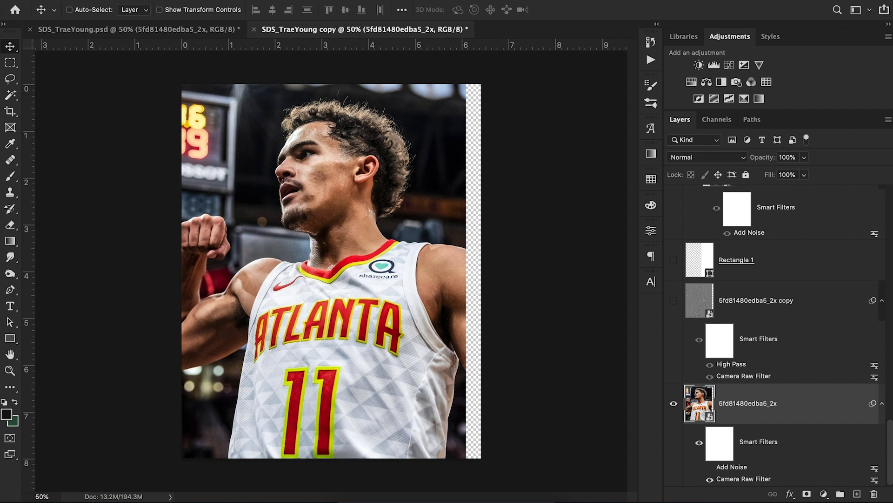
left_click(149, 0)
left_click(171, 86)
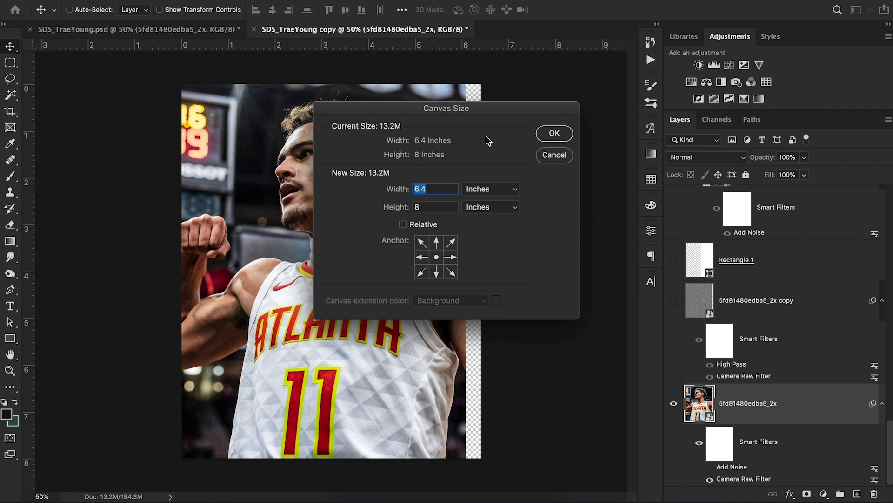
left_click(486, 187)
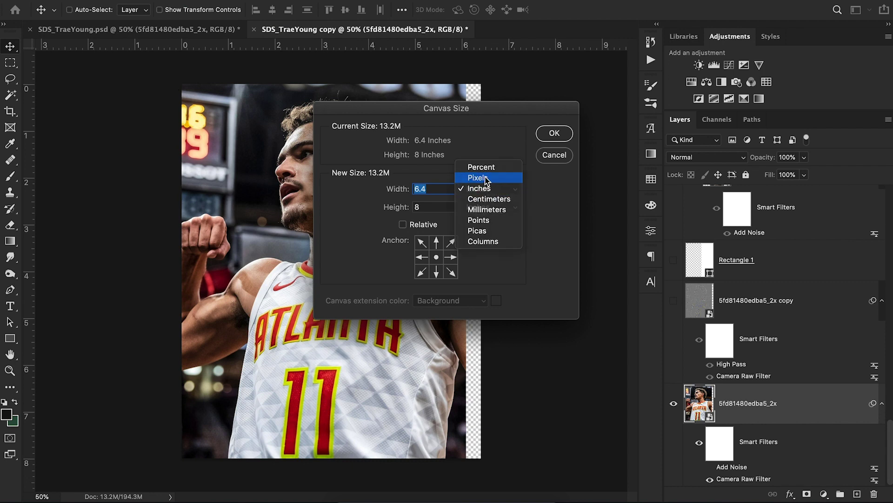
left_click(485, 179)
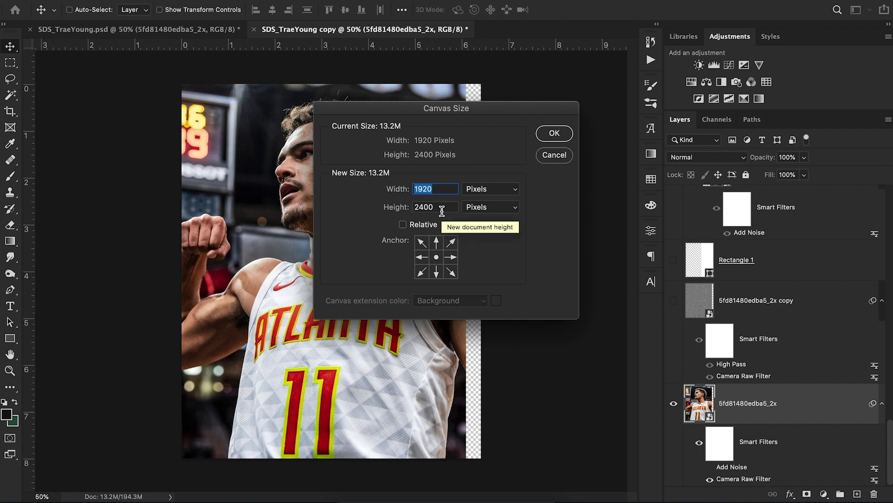
left_click(547, 158)
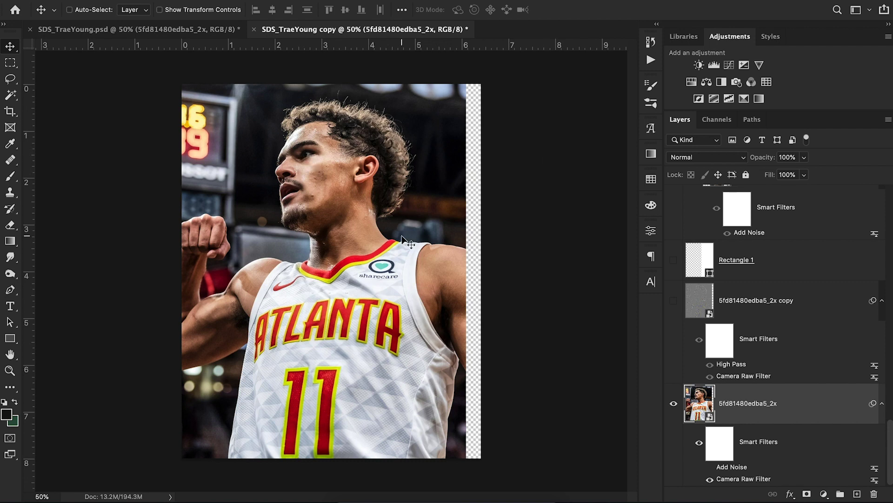
Compare the player photo with and without its Camera Raw Filter, and examine the filter's Clarity setting up close.
left_click(709, 479)
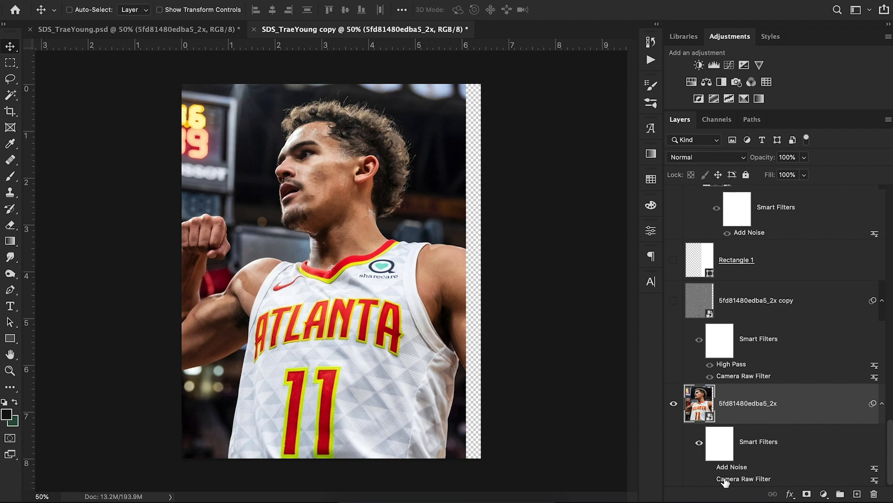
left_click(710, 480)
double_click(726, 479)
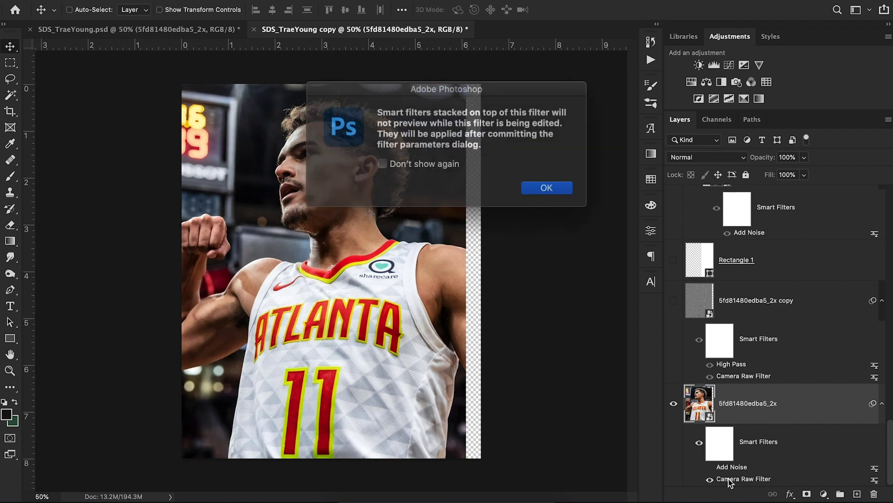
left_click(539, 186)
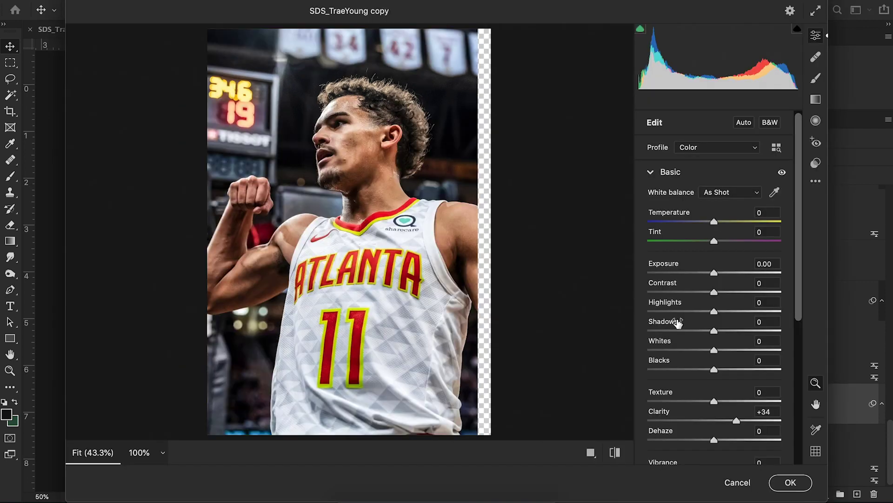
left_click_drag(803, 220, 804, 273)
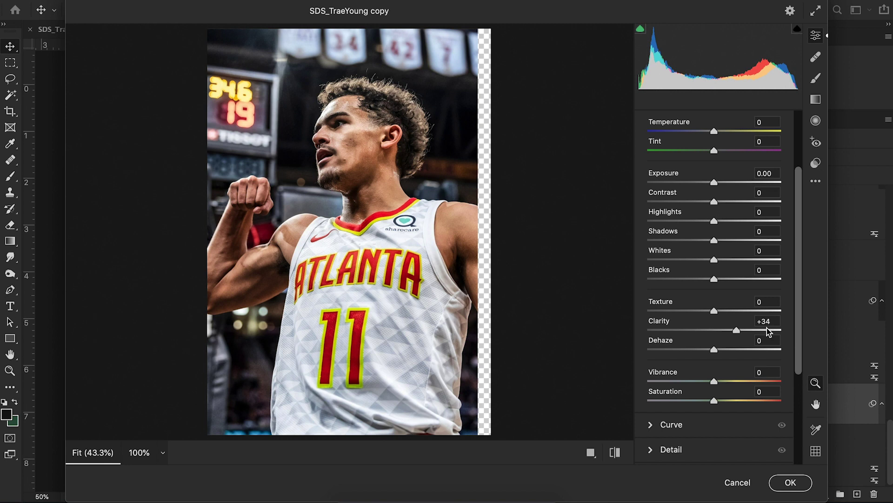
left_click_drag(342, 117, 372, 67)
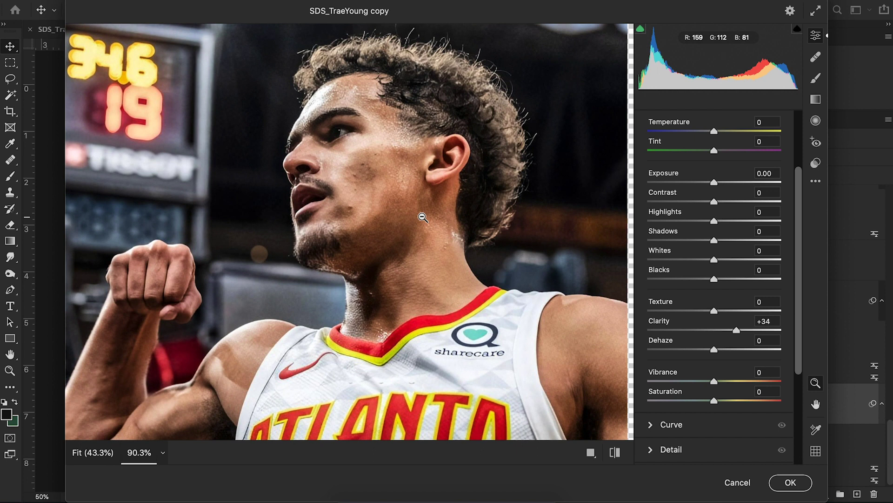
left_click_drag(423, 218, 384, 225)
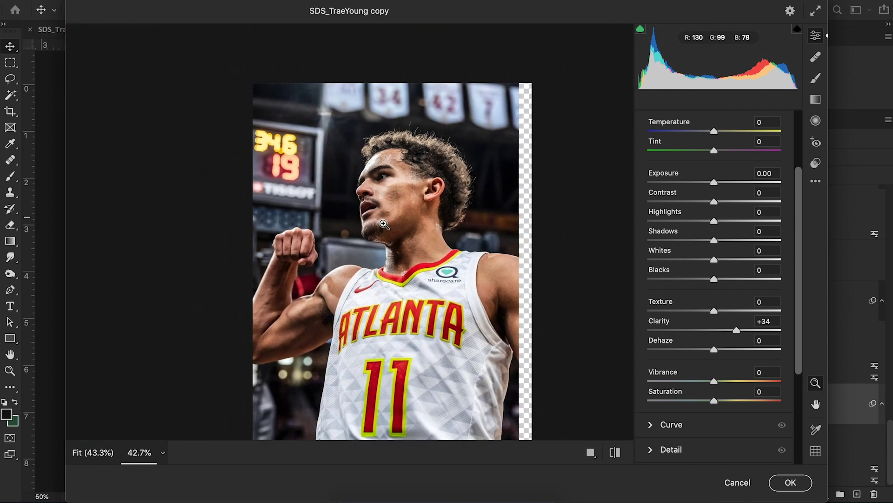
left_click(791, 483)
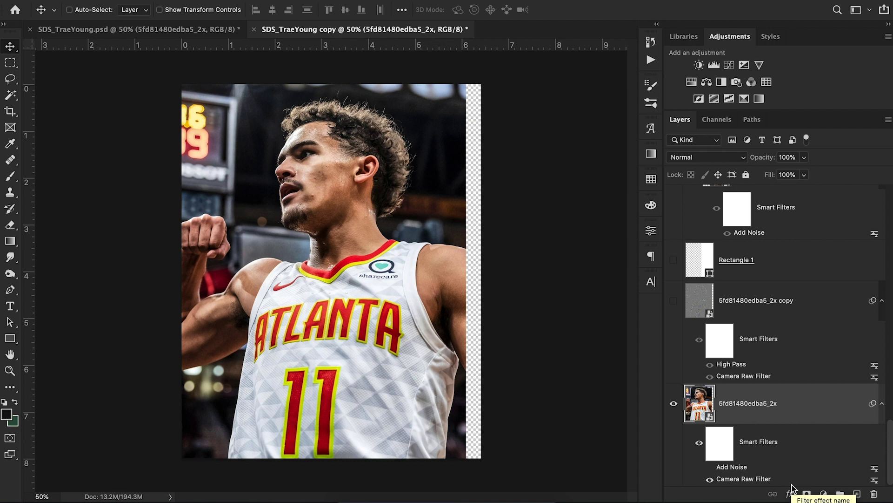
Duplicate the base player photo layer 5fd81480edba5_2x, keeping the existing high-pass copy above it hidden.
left_click(764, 316)
left_click(673, 301)
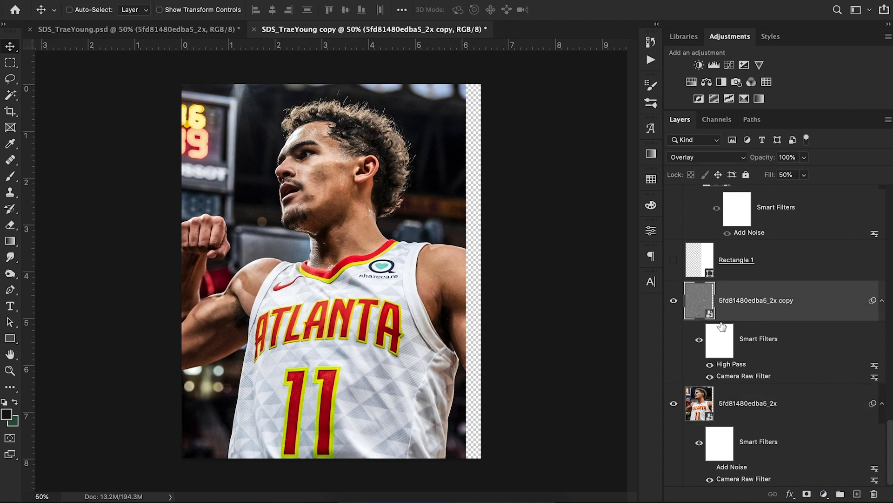
left_click(674, 301)
left_click(779, 410)
key("super+j")
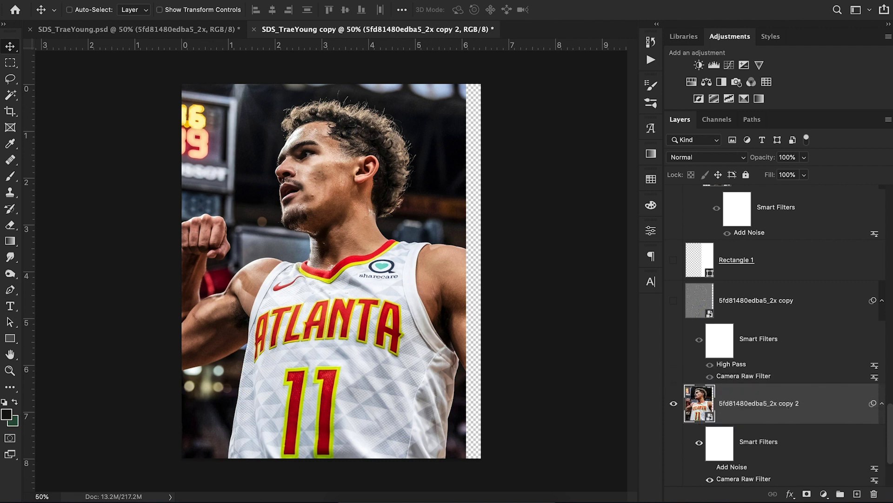
Apply a High Pass filter with a 7.2-pixel radius to the duplicated photo layer.
left_click(284, 1)
mouse_move(320, 252)
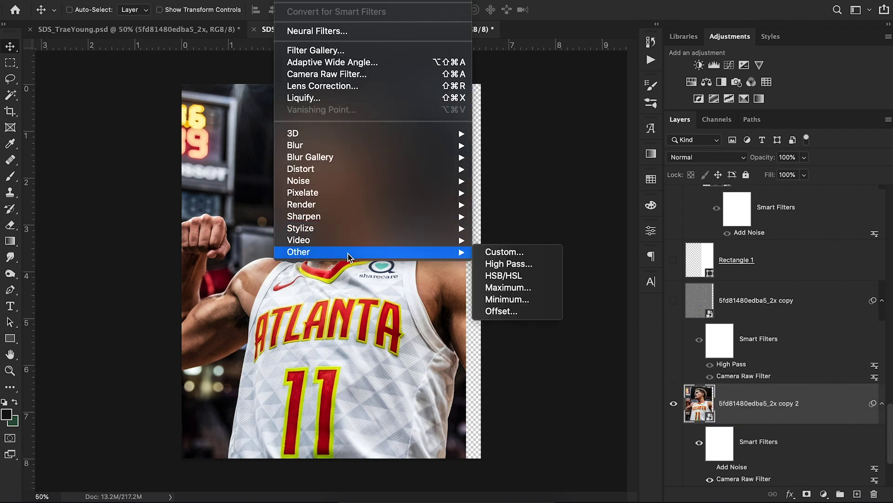
left_click(506, 267)
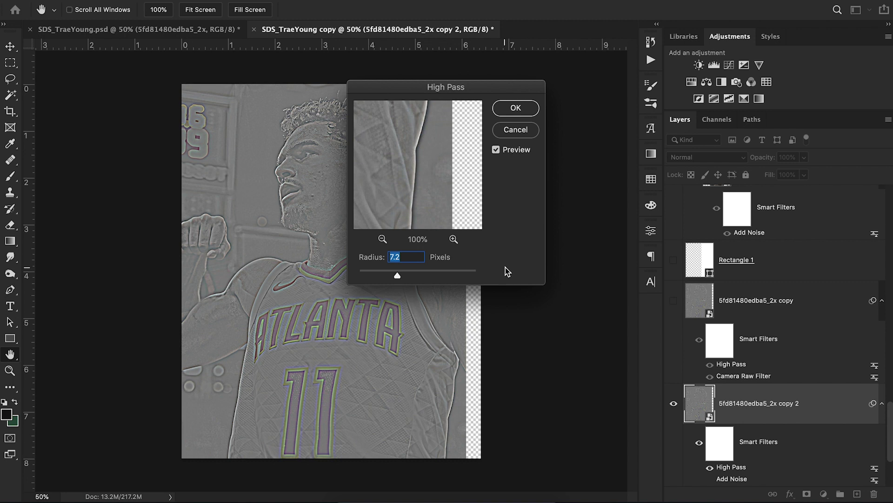
left_click_drag(483, 88, 597, 88)
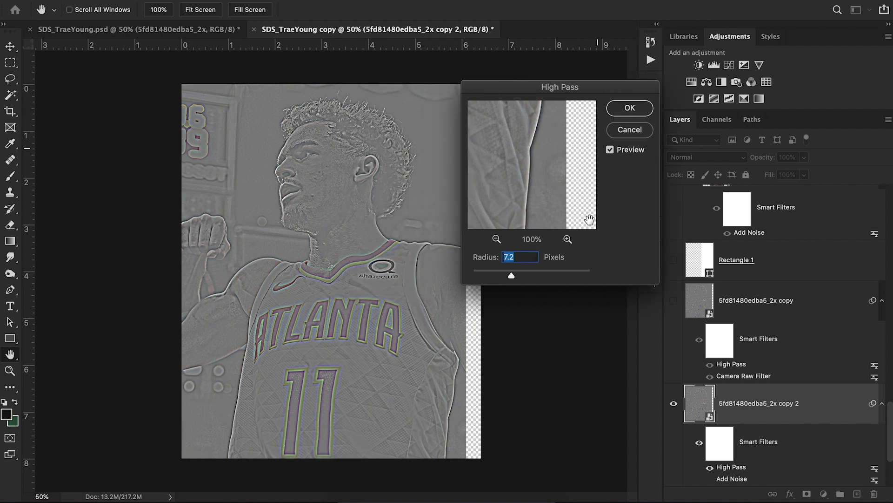
left_click(630, 108)
key("v")
Set the high-pass duplicate's blend mode to Overlay and its fill to 50%.
left_click(697, 157)
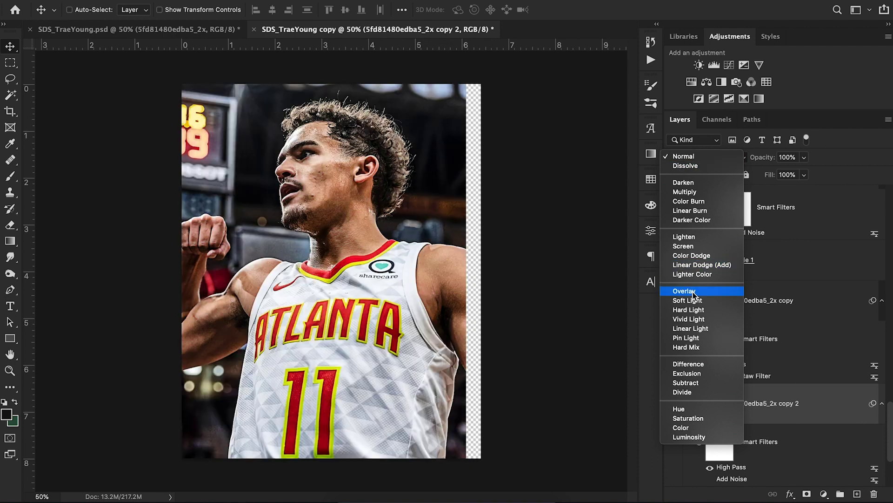
left_click(693, 291)
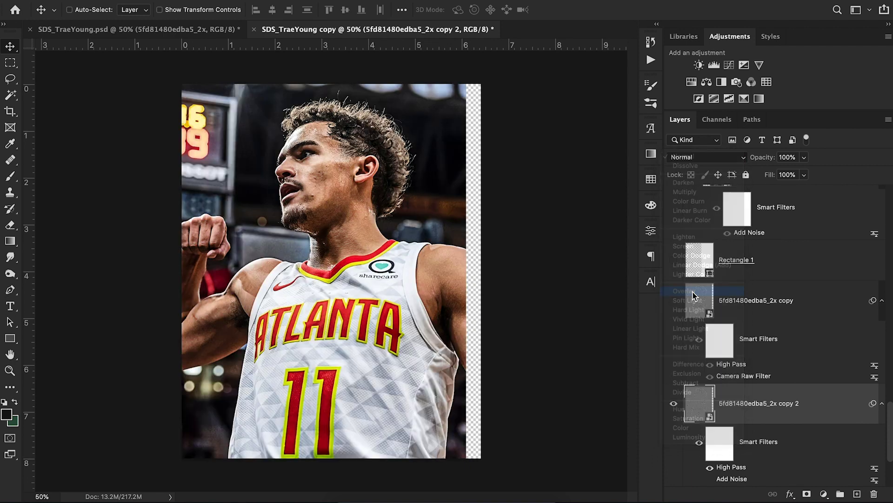
left_click(800, 318)
left_click(804, 394)
left_click(796, 176)
type("50")
key("Return")
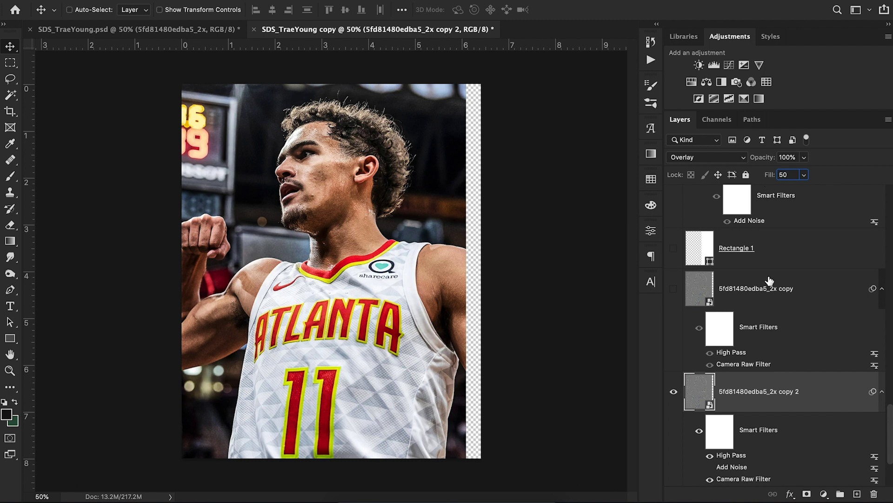
Compare the photo with and without the new sharpening duplicate, and delete that duplicate layer.
left_click(672, 390)
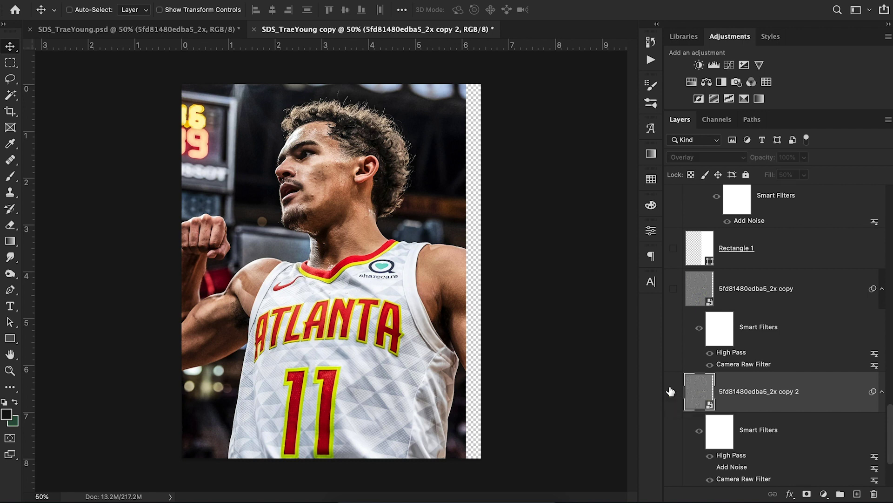
left_click(672, 390)
left_click(671, 390)
left_click(672, 390)
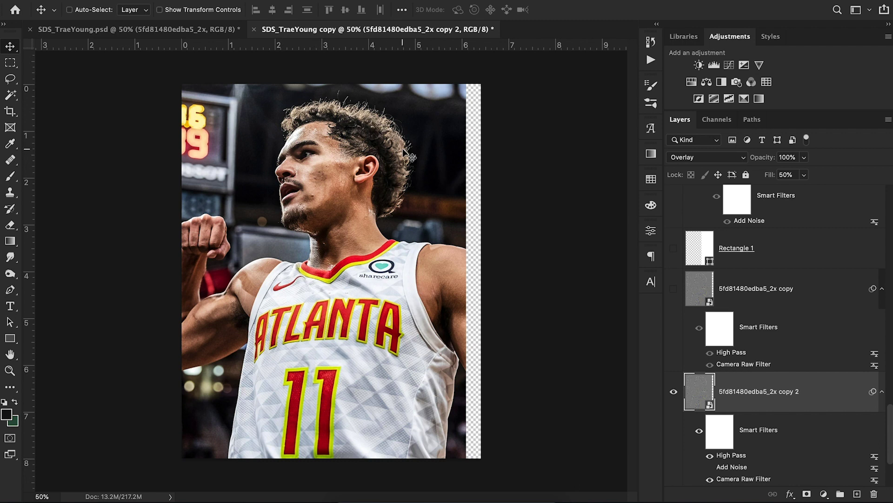
left_click(673, 400)
left_click(673, 401)
key("Delete")
Show the existing 5fd81480edba5_2x copy layer and enable the Add Noise smart filter on the base photo.
left_click(673, 301)
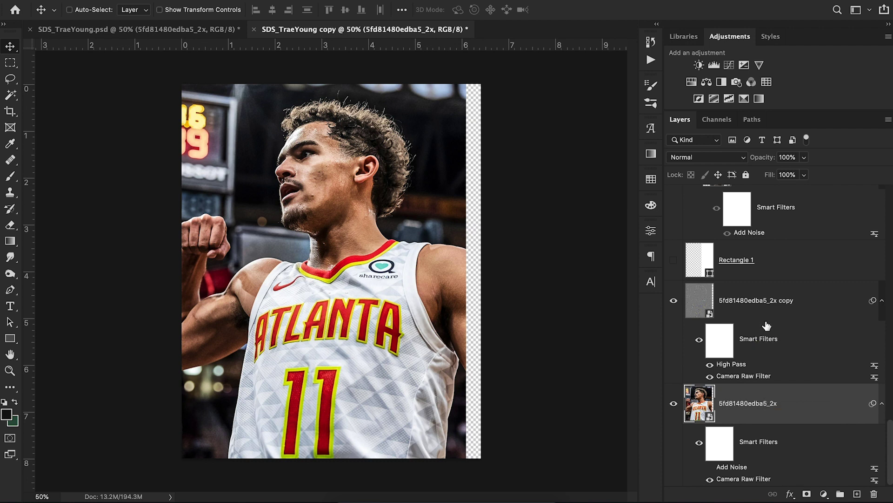
left_click(700, 308)
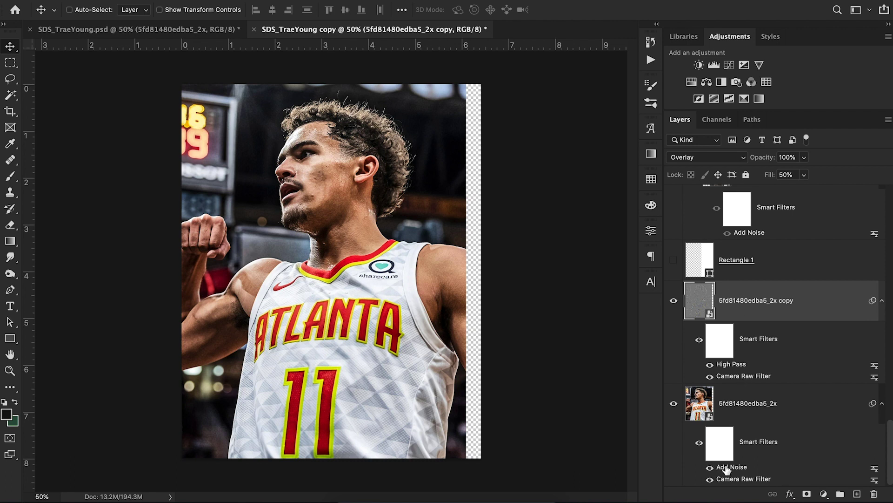
left_click(783, 419)
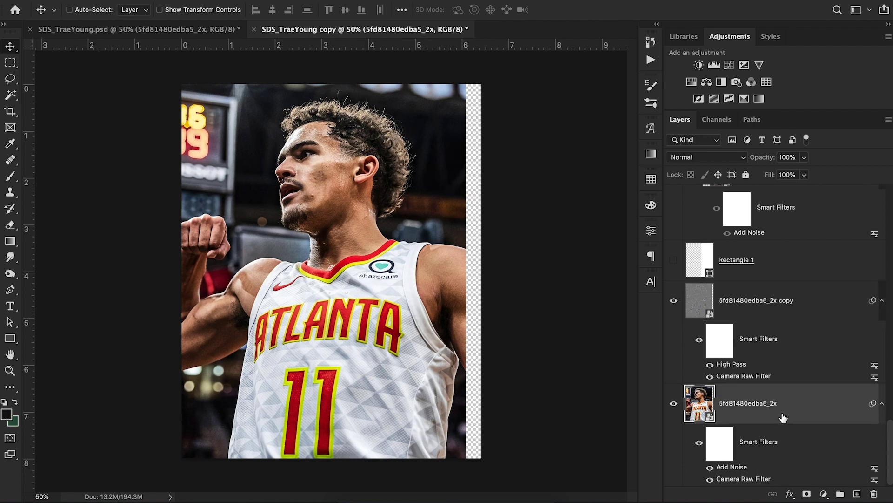
Inspect the Add Noise filter settings for the base photo with the preview at 200%, without applying the filter.
left_click(287, 1)
mouse_move(324, 188)
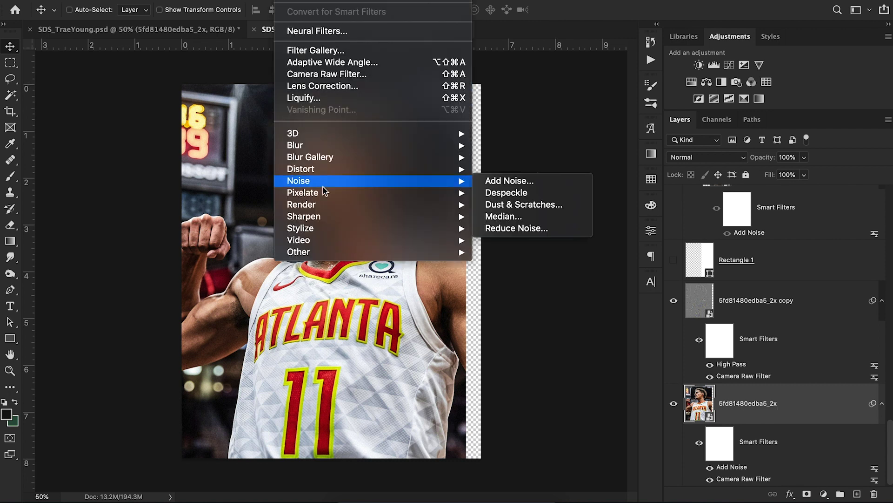
left_click(526, 185)
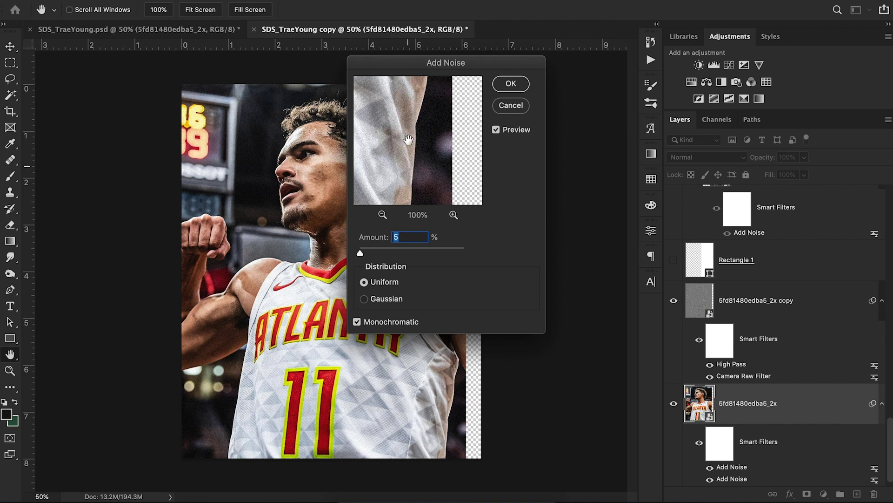
left_click(453, 215)
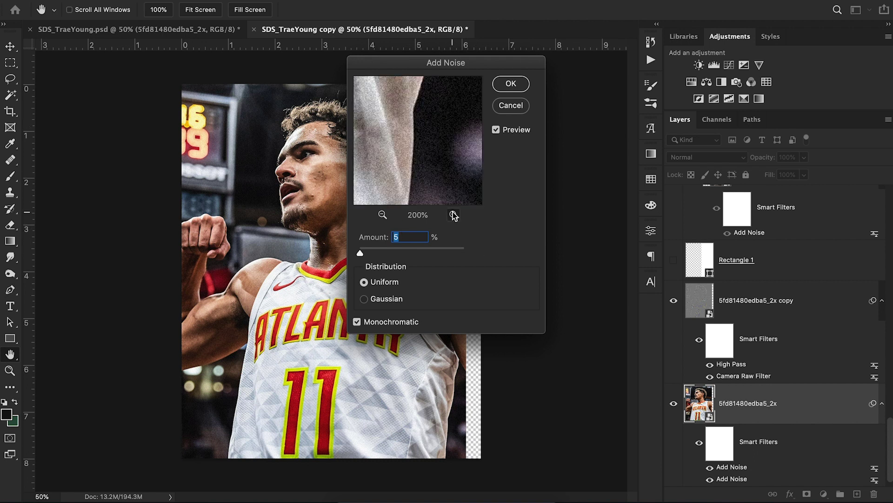
left_click(512, 107)
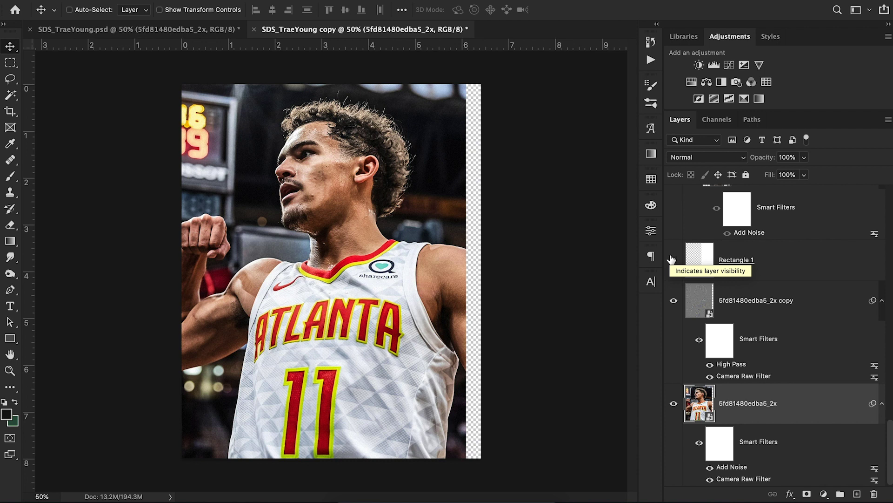
Show the white Rectangle 1 shape layer over the player photo, and return to the Move tool.
scroll(745, 288, "up", 2)
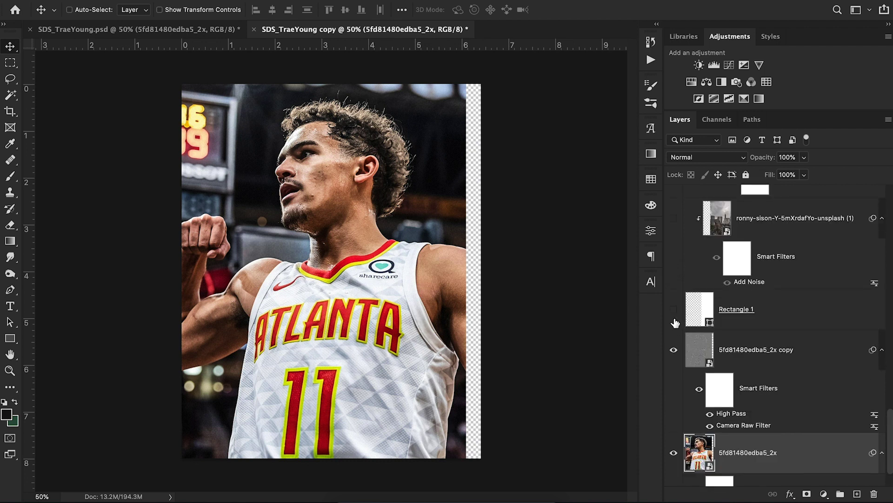
left_click(10, 340)
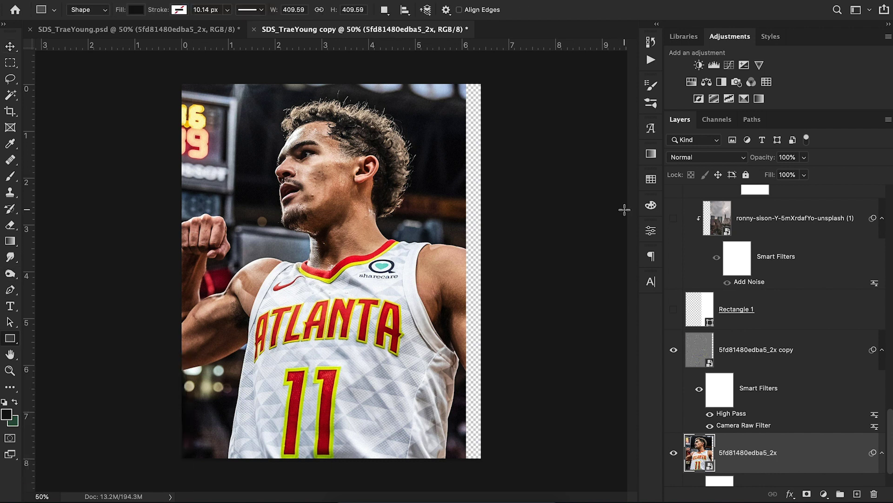
left_click(671, 318)
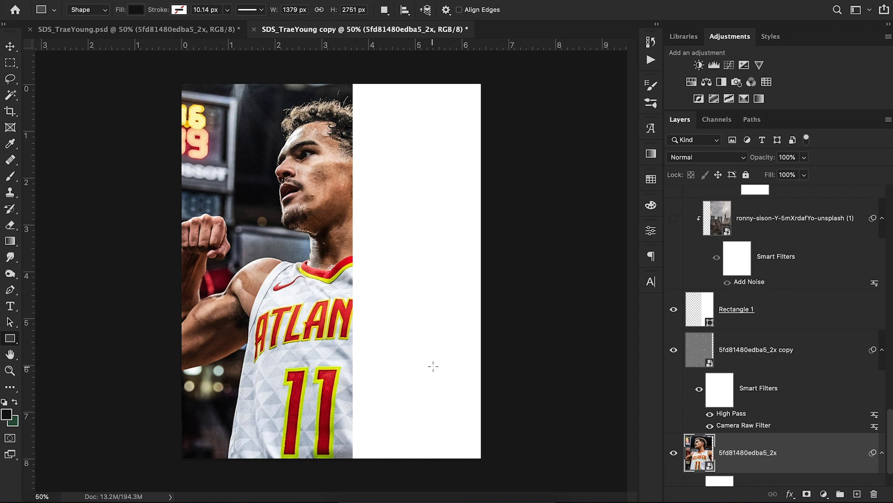
left_click(9, 47)
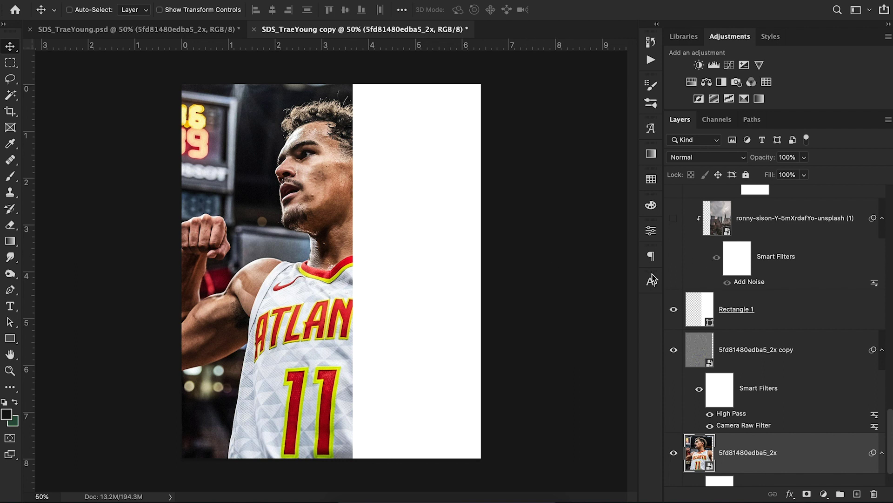
Show the clipped city photo layer over the white Rectangle 1 shape and select it.
left_click(674, 218)
left_click(796, 231)
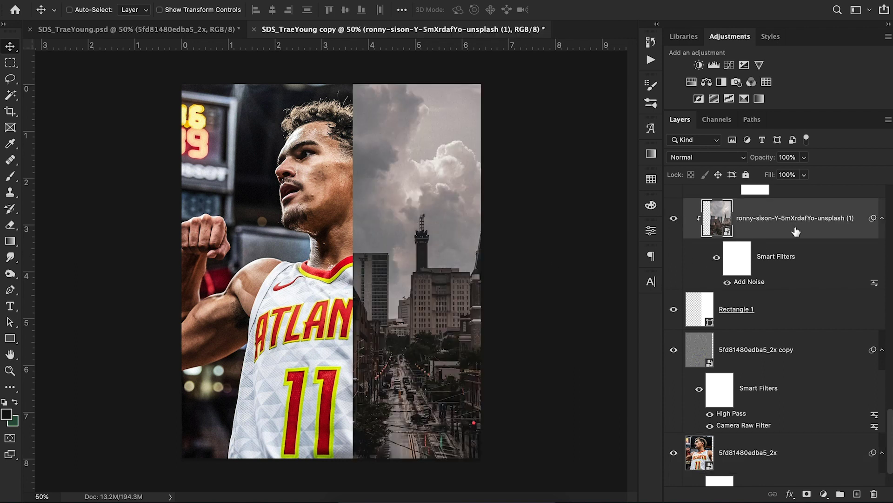
Release the city photo's clipping mask, slide the photo sideways across the canvas, and clip it back to Rectangle 1.
right_click(794, 226)
scroll(722, 462, "down", 5)
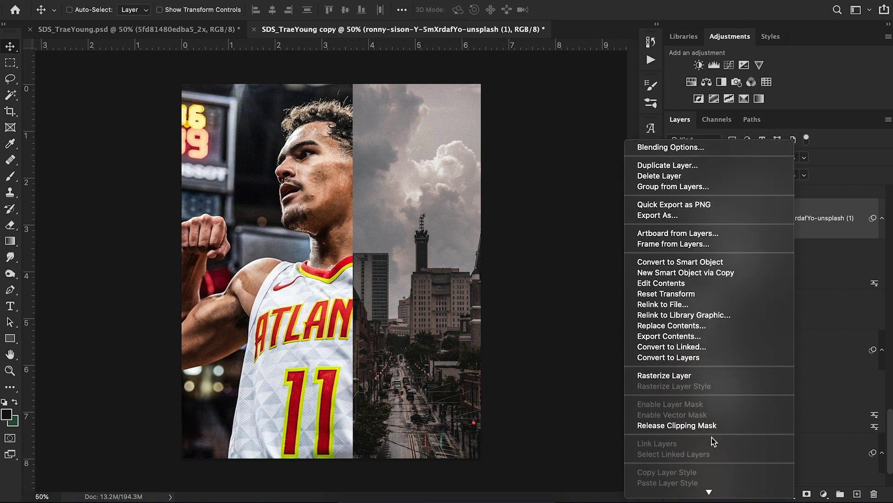
left_click(710, 425)
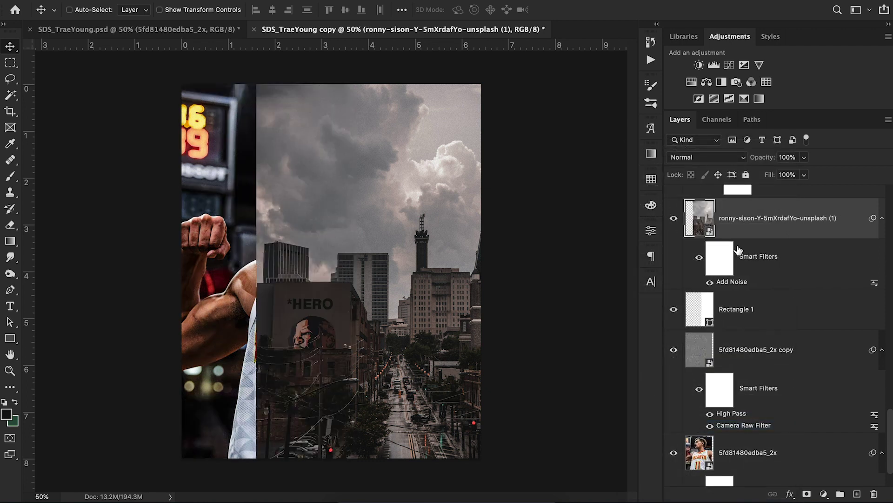
left_click_drag(471, 272, 400, 270)
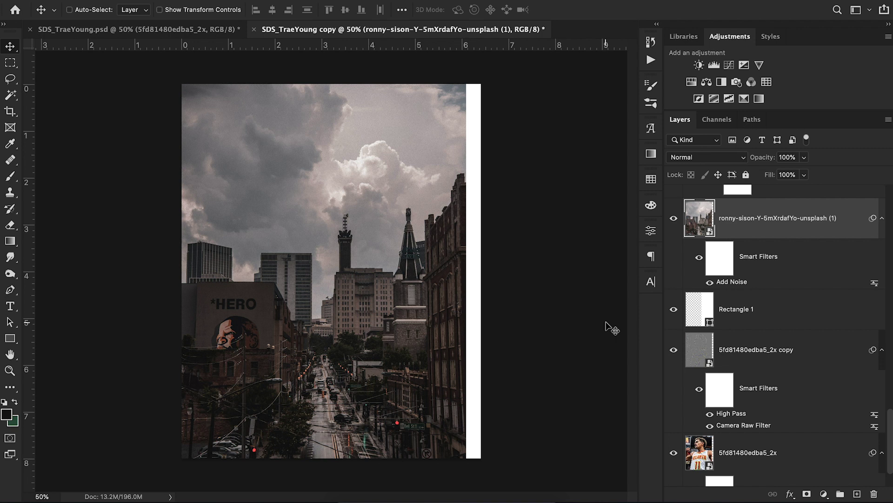
left_click_drag(610, 326, 687, 326)
key("ctrl+alt+g")
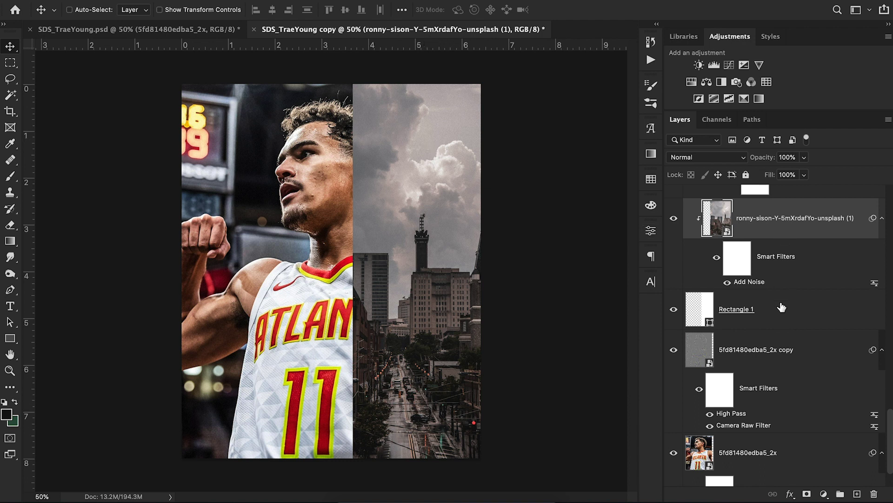
Demonstrate releasing and recreating the clipping mask between the city photo and Rectangle 1, ending with the photo clipped.
left_click_drag(753, 288, 788, 281)
key("ctrl+0")
left_click(785, 297)
left_click(787, 290, "alt")
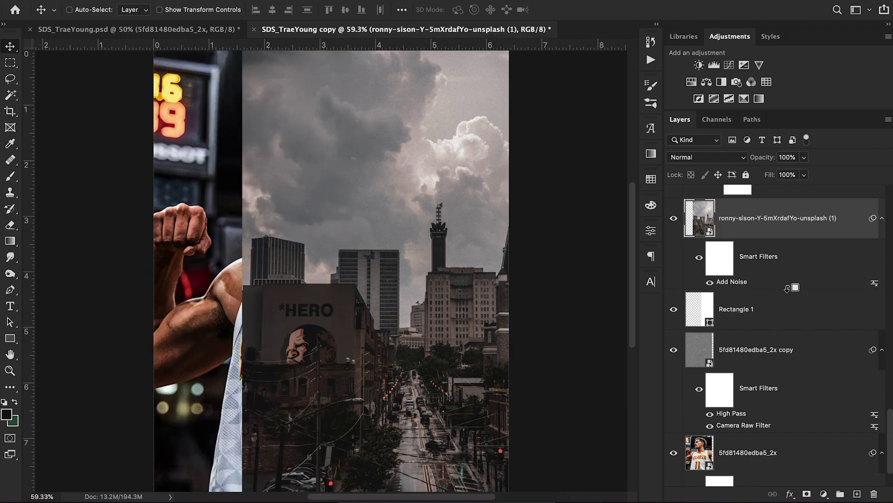
left_click(785, 286, "alt")
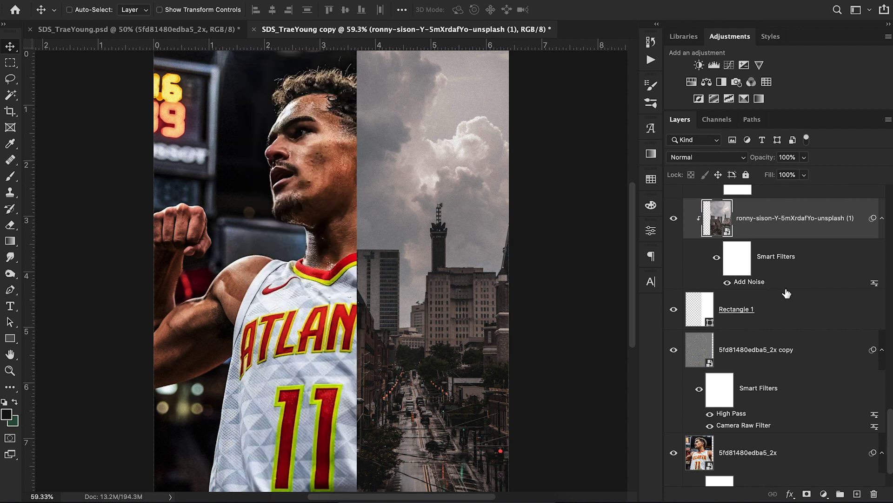
key("ctrl+z")
key("ctrl+alt+g")
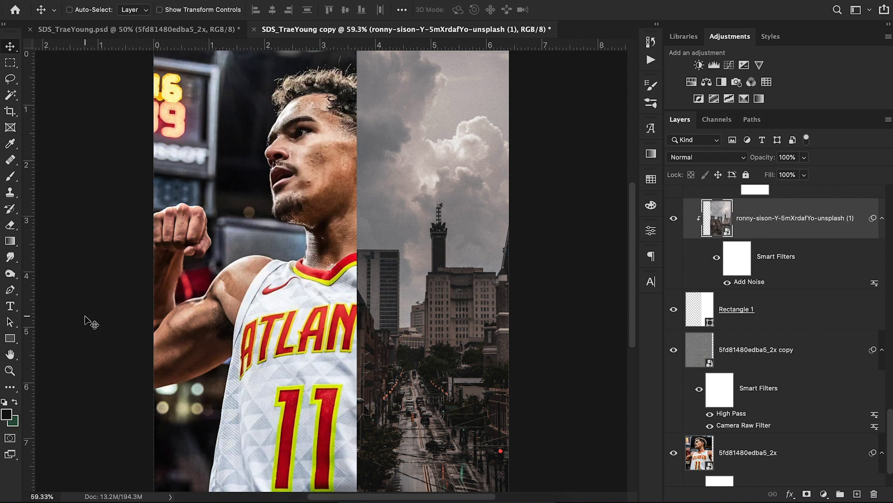
Compare the city photo with and without the clipped Curves 1 adjustment, leaving the adjustment hidden.
left_click(10, 371)
left_click_drag(279, 229, 255, 226)
left_click(11, 47)
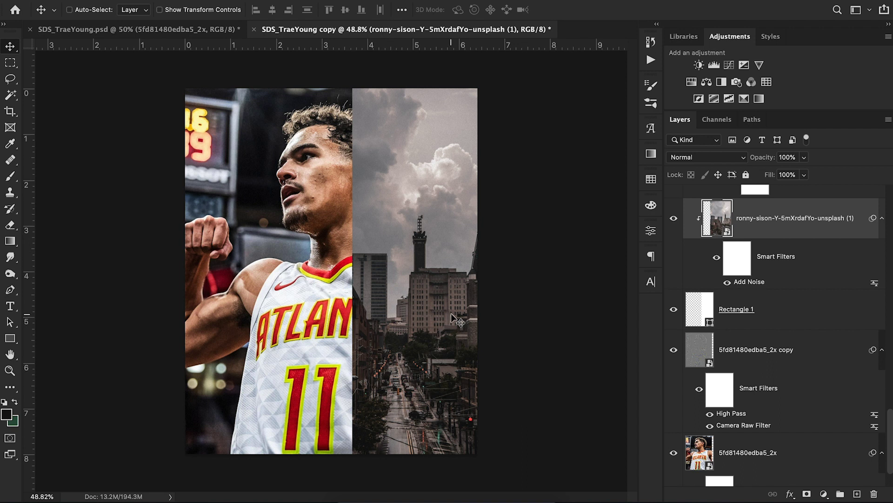
scroll(740, 321, "up", 3)
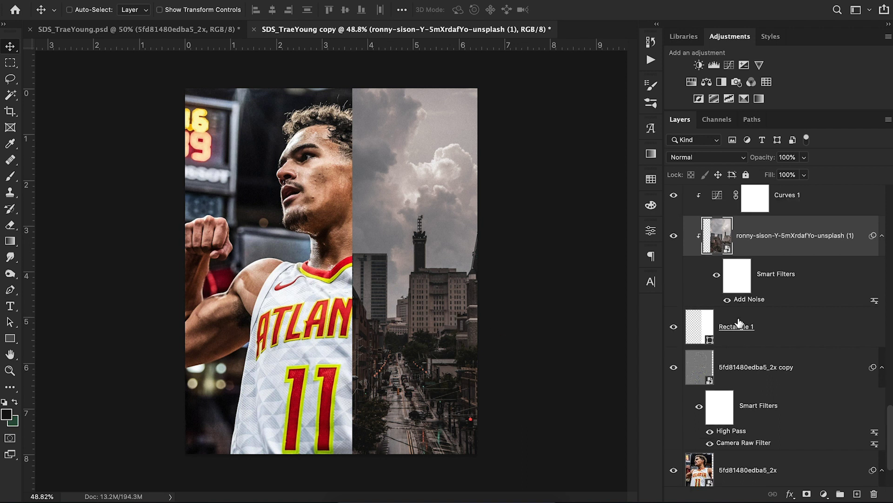
scroll(739, 319, "up", 1)
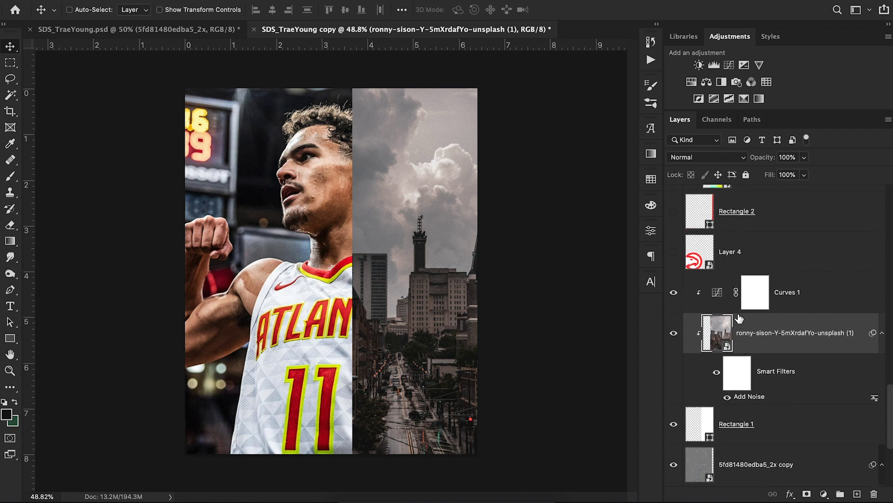
left_click(674, 293)
left_click(674, 293)
left_click(674, 293)
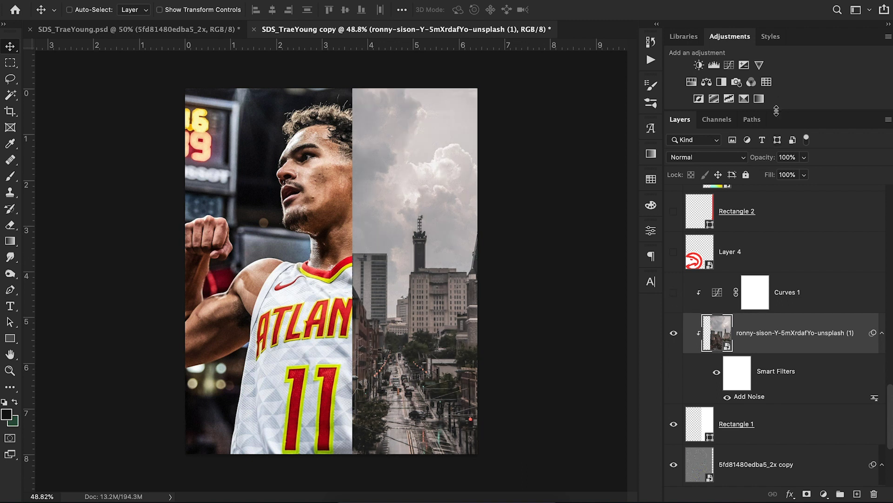
Inspect the curve of the Curves 1 adjustment, and turn the adjustment back on over the city photo.
left_click_drag(777, 111, 777, 153)
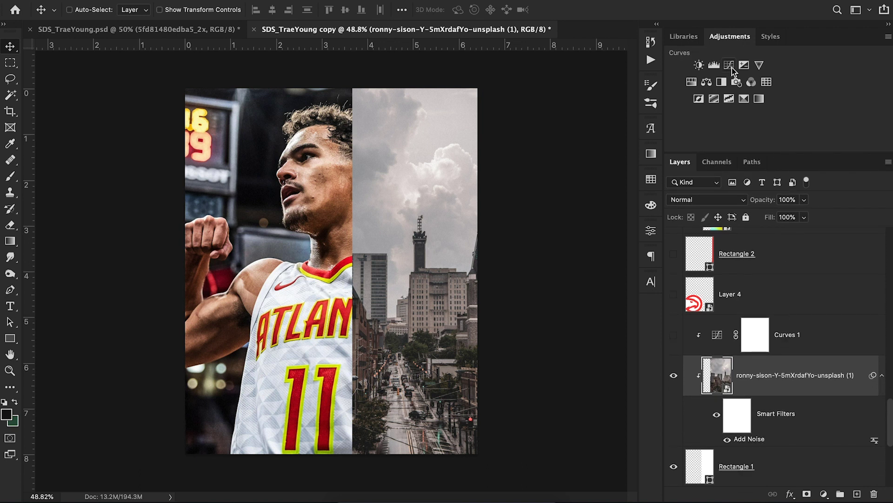
double_click(717, 341)
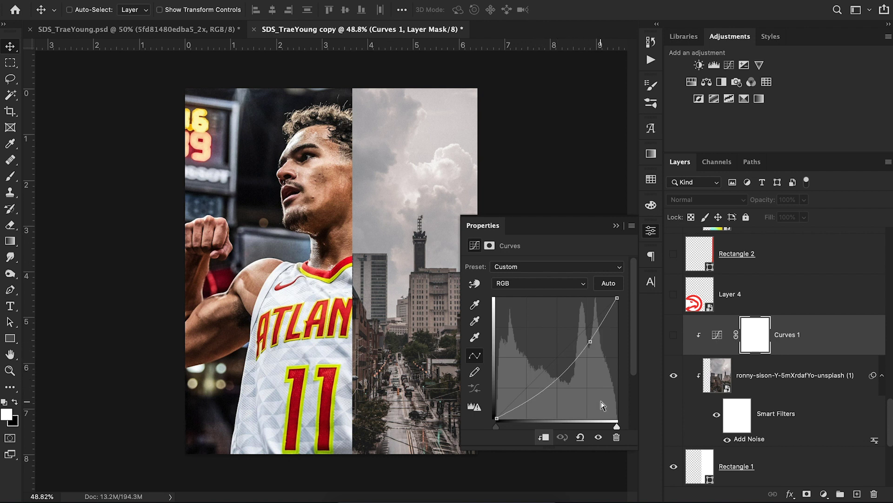
left_click(617, 225)
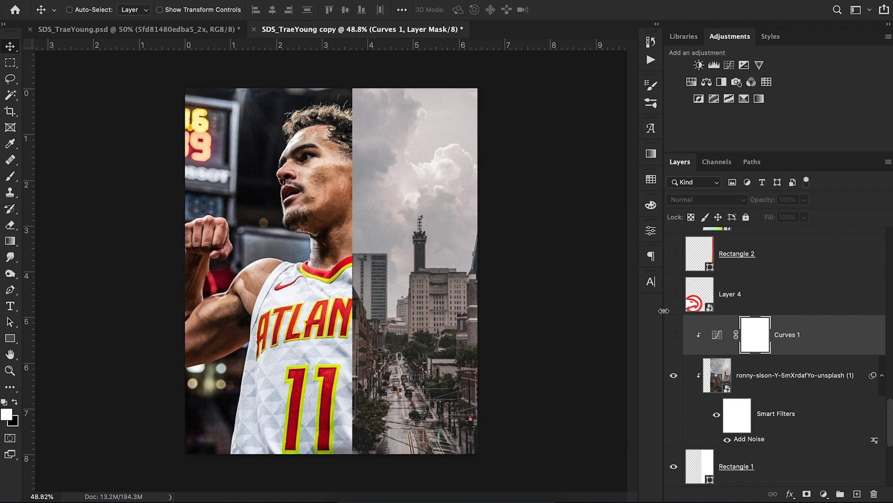
left_click(673, 335)
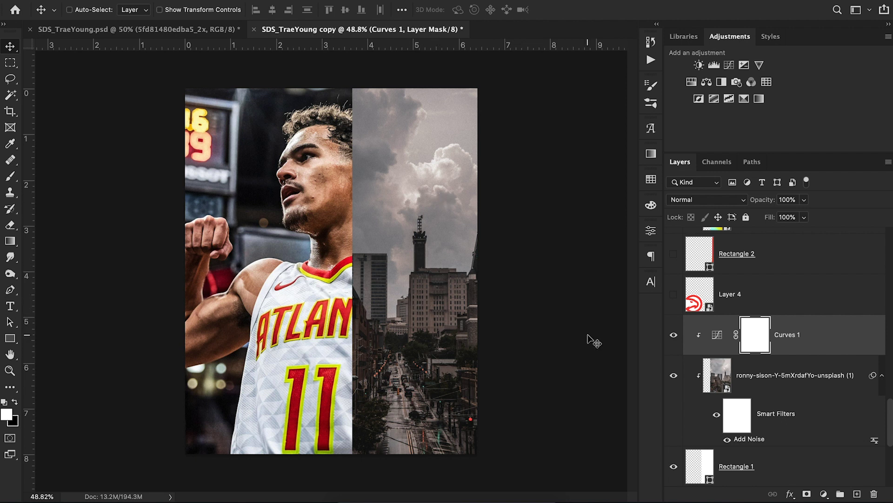
Inspect the Add Noise filter settings of the city photo without applying any change.
left_click(750, 440)
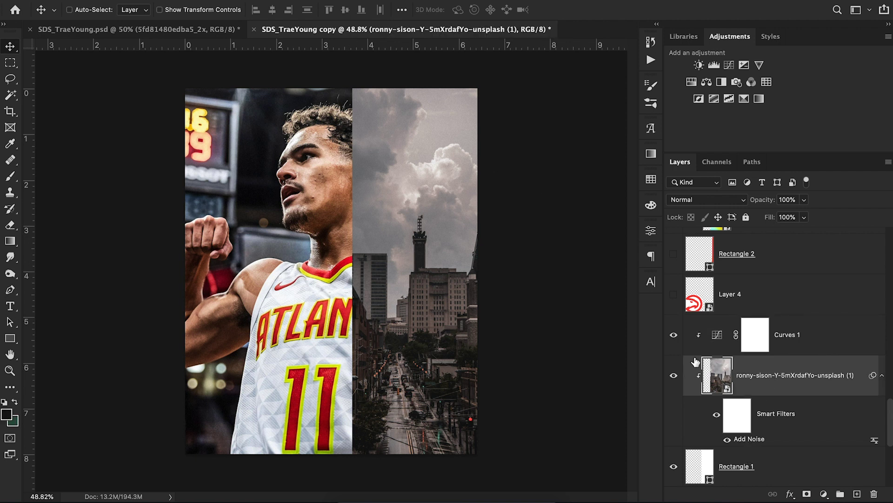
double_click(750, 440)
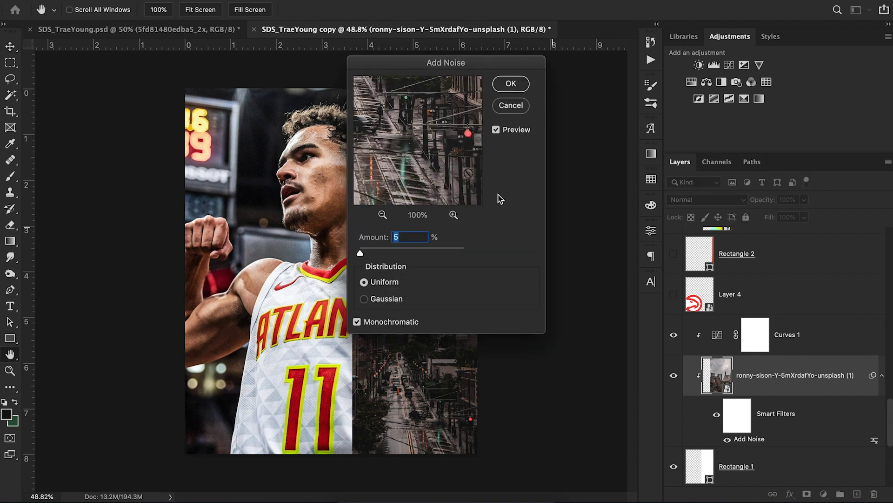
left_click(512, 106)
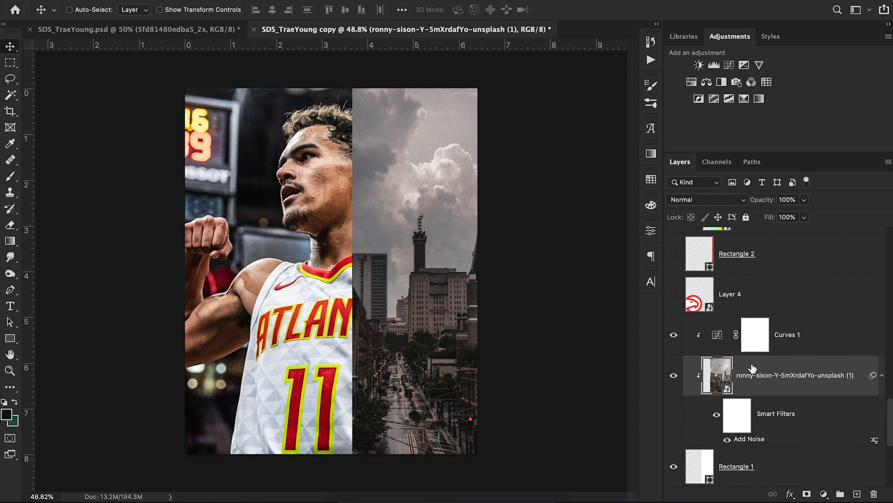
Show the Hawks logo on Layer 4 and select that layer.
left_click(674, 294)
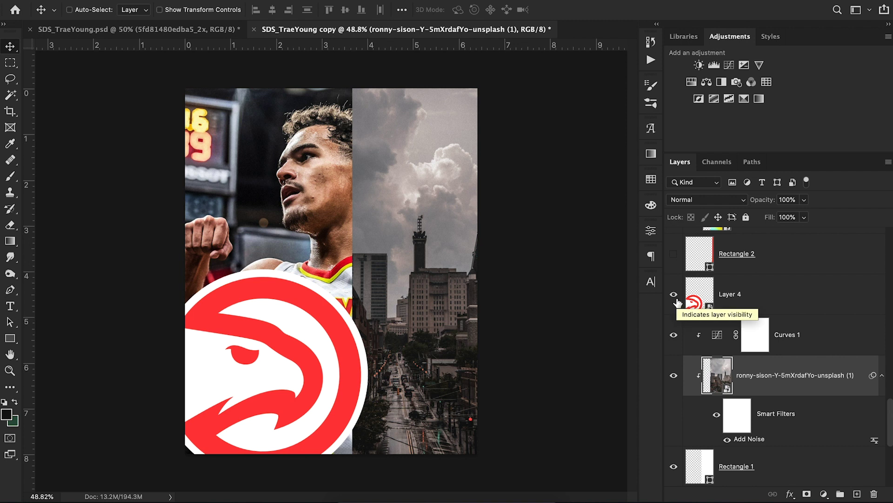
left_click(752, 296)
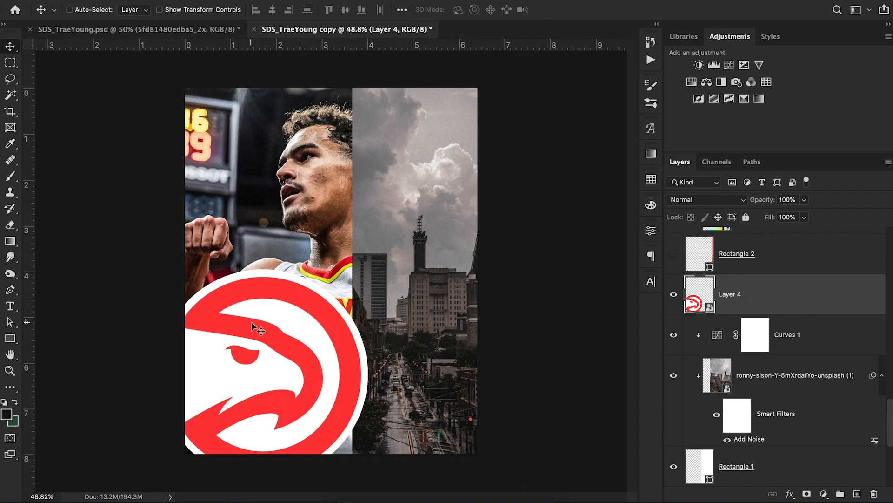
Show the red Rectangle 2 strip without its clipped holo-14 and Gradient Map 1 layers, and inspect its shape outline.
scroll(800, 292, "up", 5)
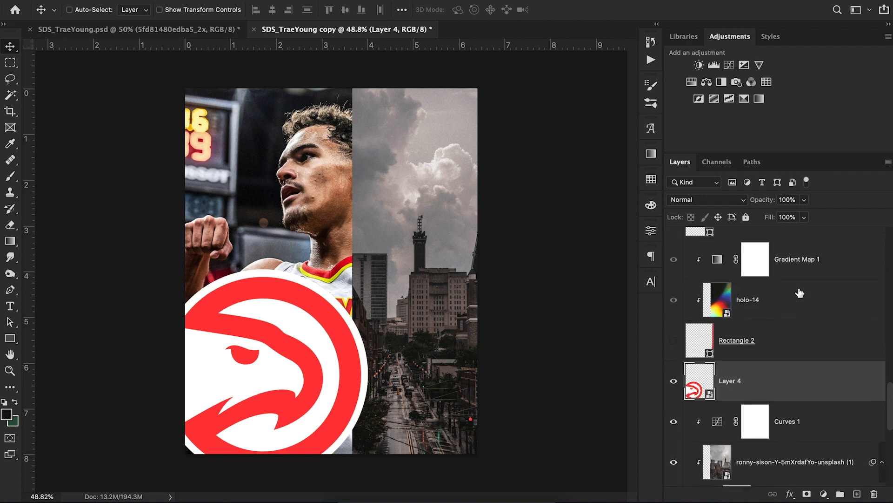
left_click(676, 334)
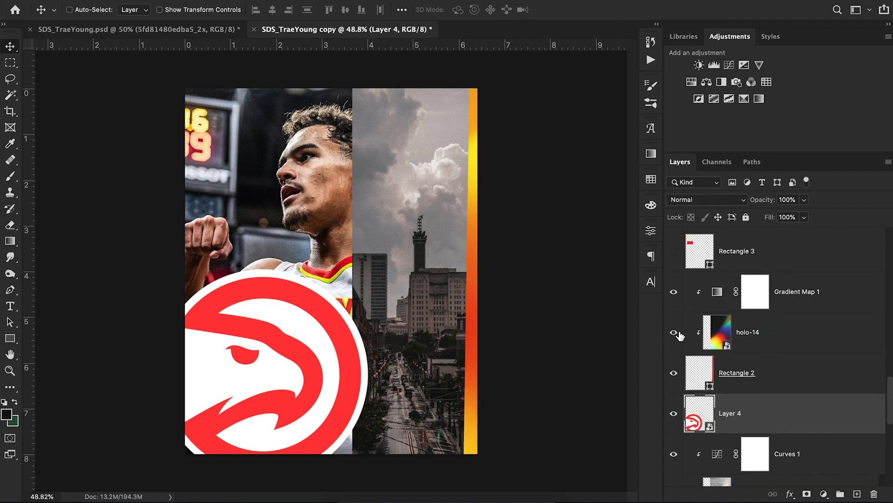
left_click(675, 335)
left_click(673, 298)
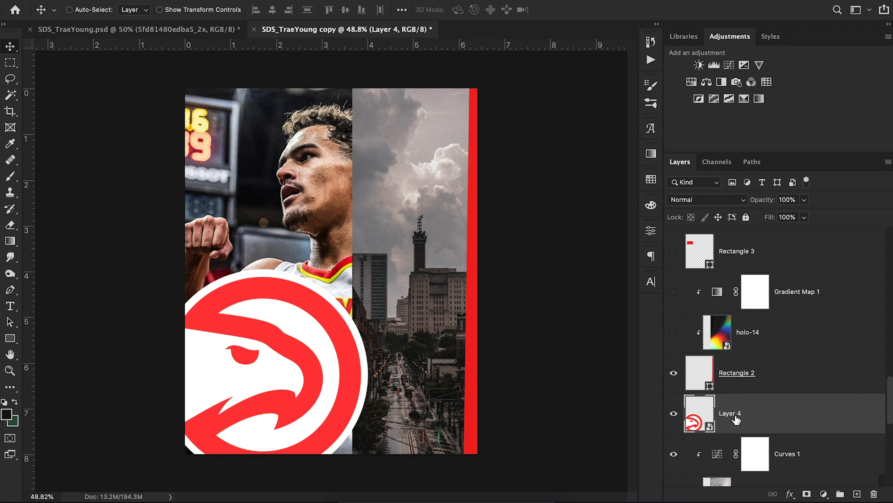
left_click(770, 380)
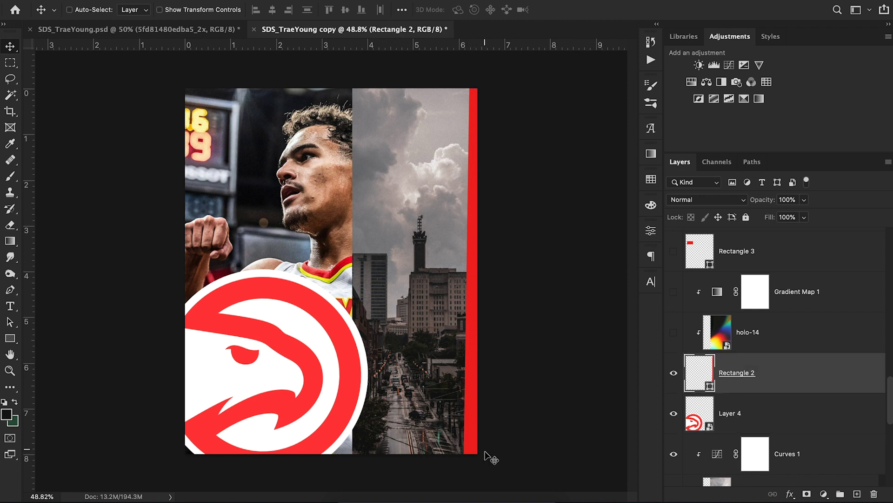
left_click(10, 340)
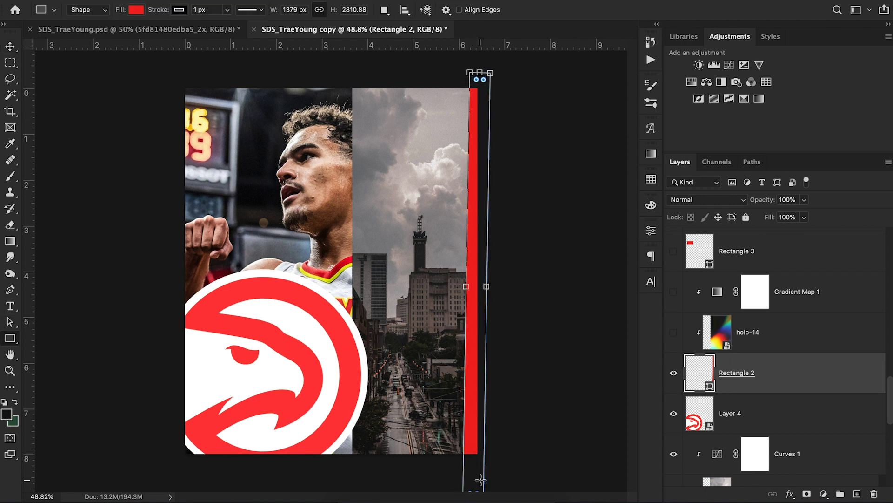
left_click(9, 46)
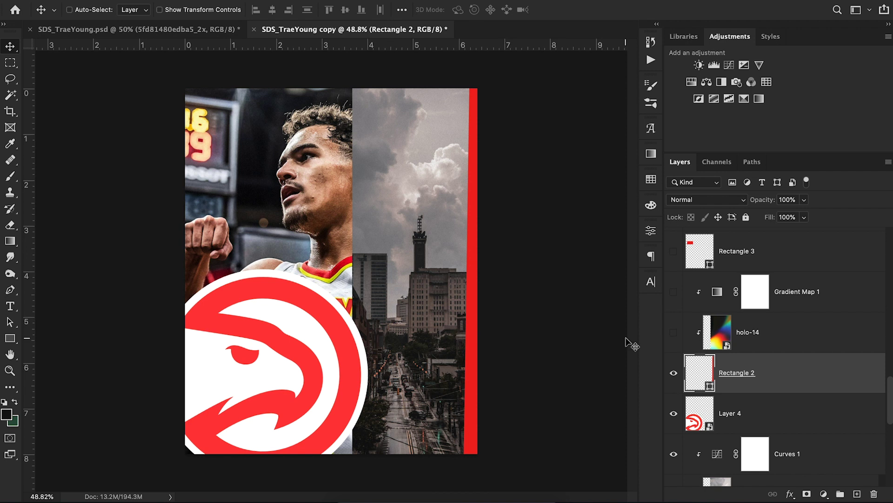
Show the holo-14 texture clipped to the Rectangle 2 strip, and recolor it by turning on Gradient Map 1.
left_click(781, 343)
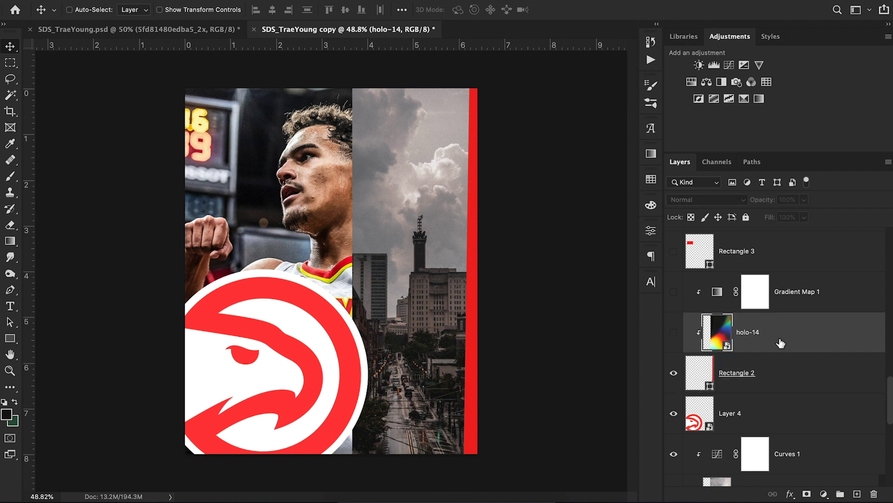
left_click(673, 332)
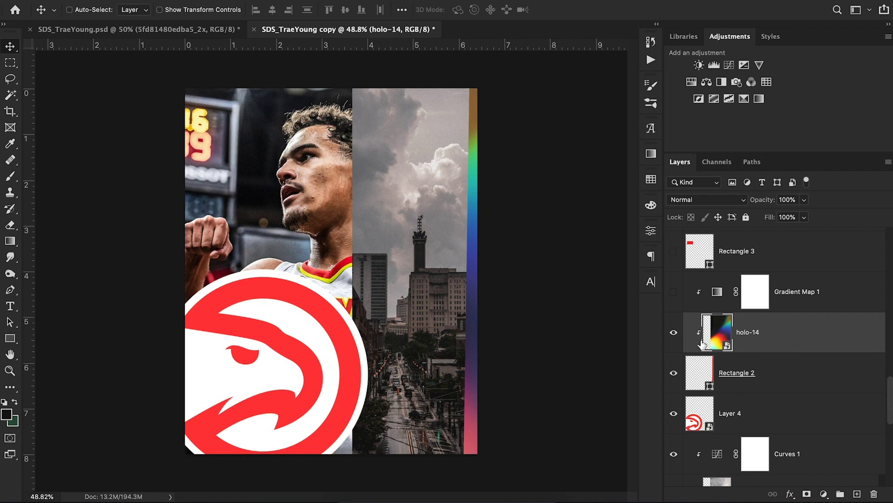
left_click(673, 372)
left_click(673, 291)
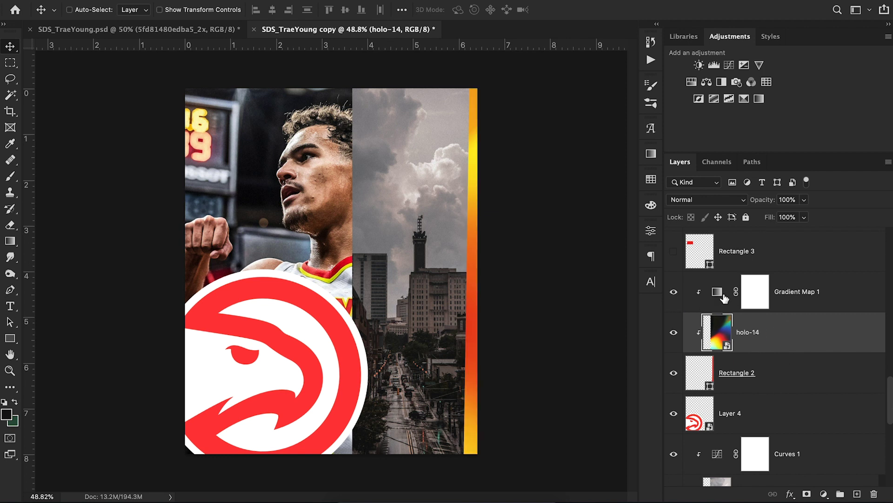
Inspect the Gradient Map 1 gradient and the colors of its red and yellow stops without changing anything.
double_click(718, 292)
left_click(546, 272)
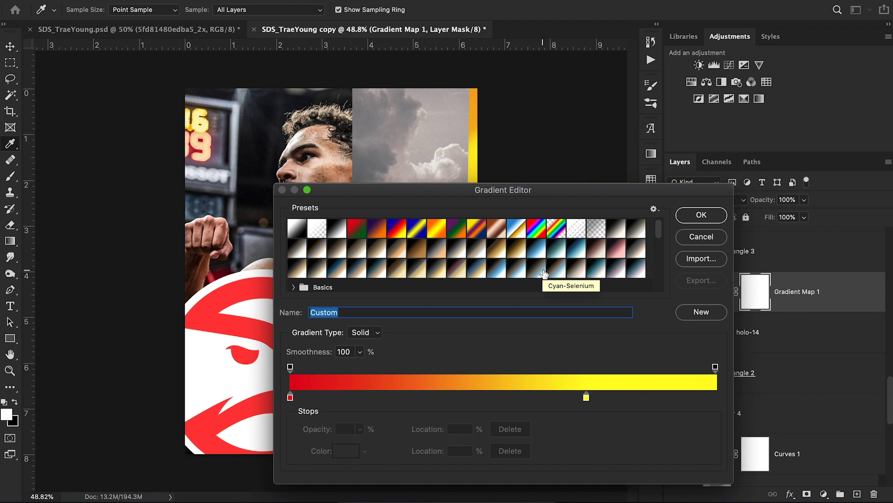
left_click_drag(538, 192, 622, 115)
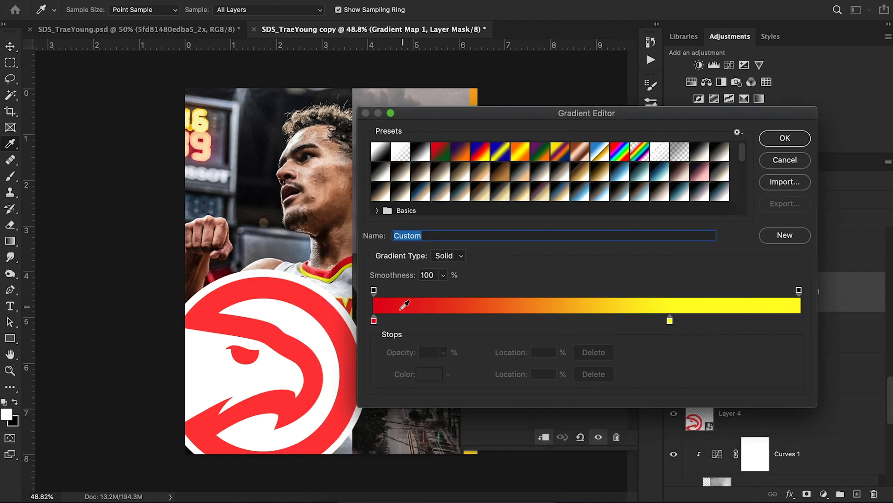
left_click(374, 321)
double_click(373, 321)
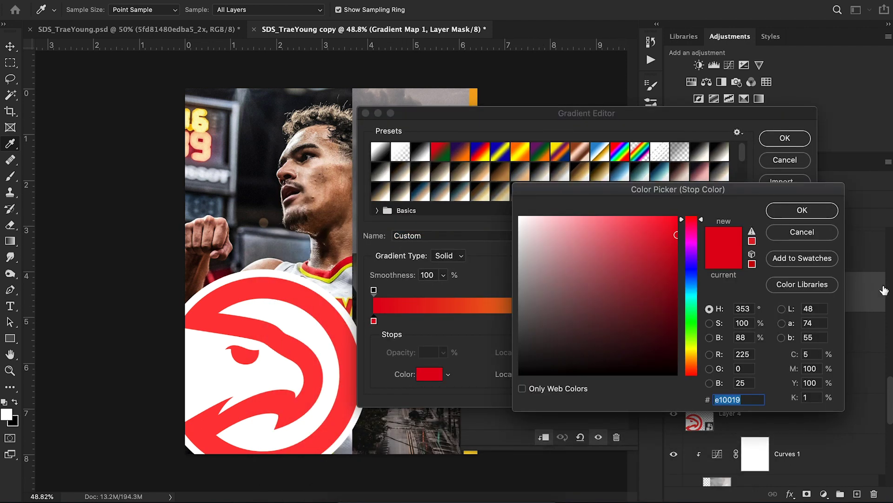
left_click(802, 232)
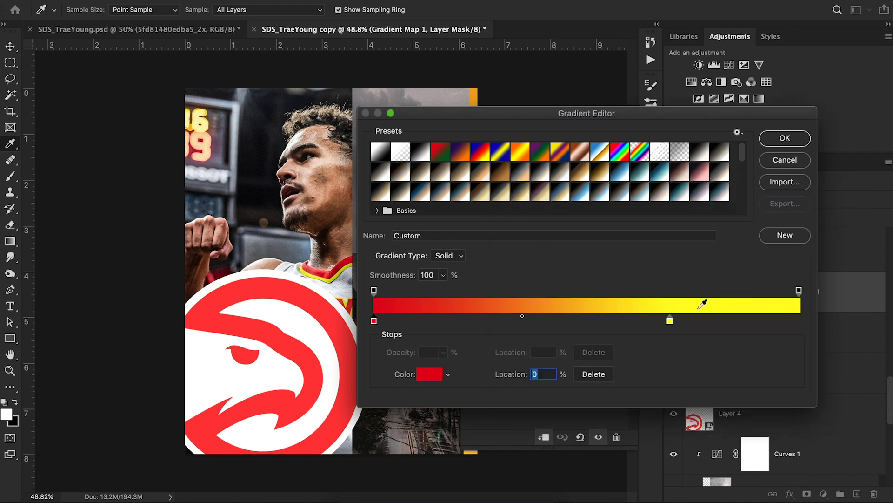
left_click(669, 321)
double_click(670, 321)
left_click(801, 233)
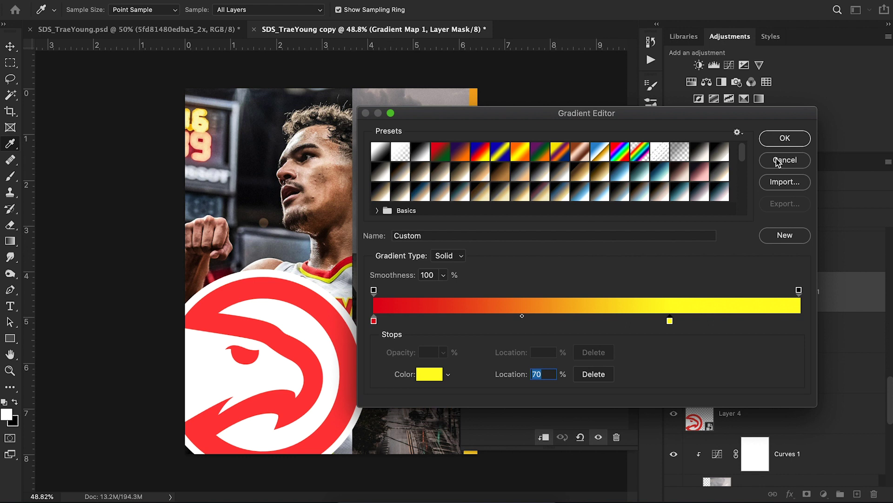
left_click(778, 160)
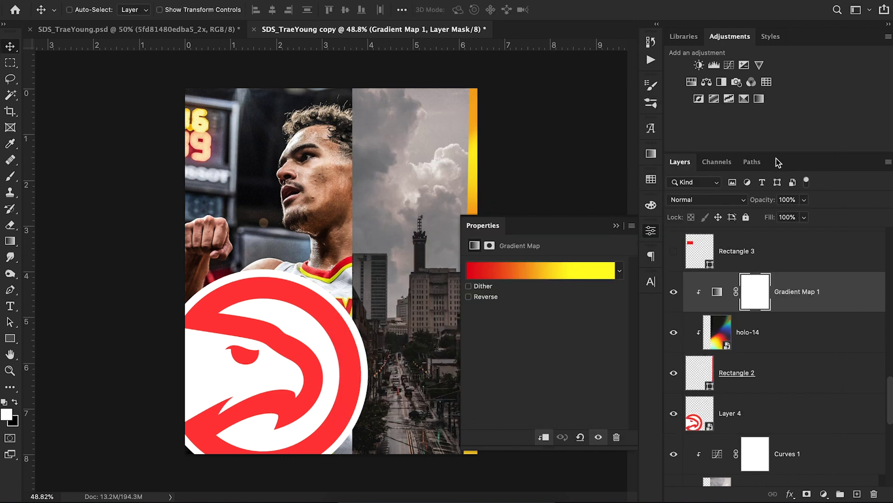
Try blue as the color of the red stop in the Gradient Map 1 gradient and discard the change.
left_click(575, 276)
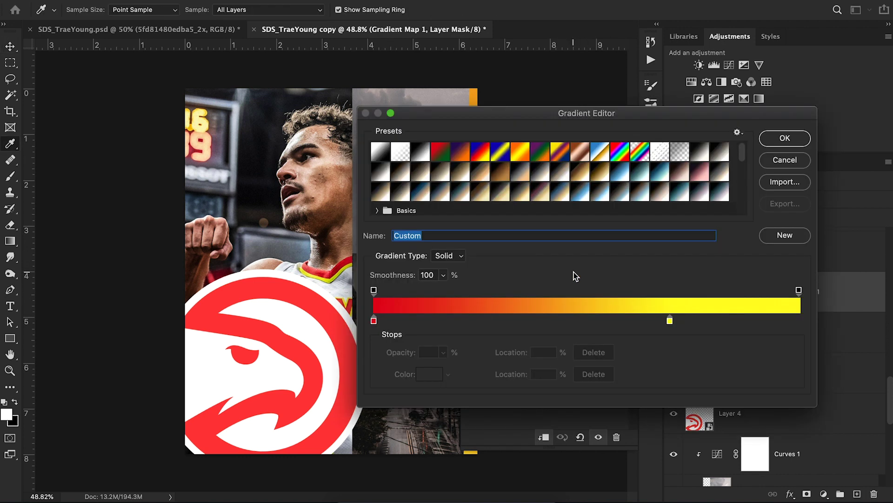
double_click(374, 320)
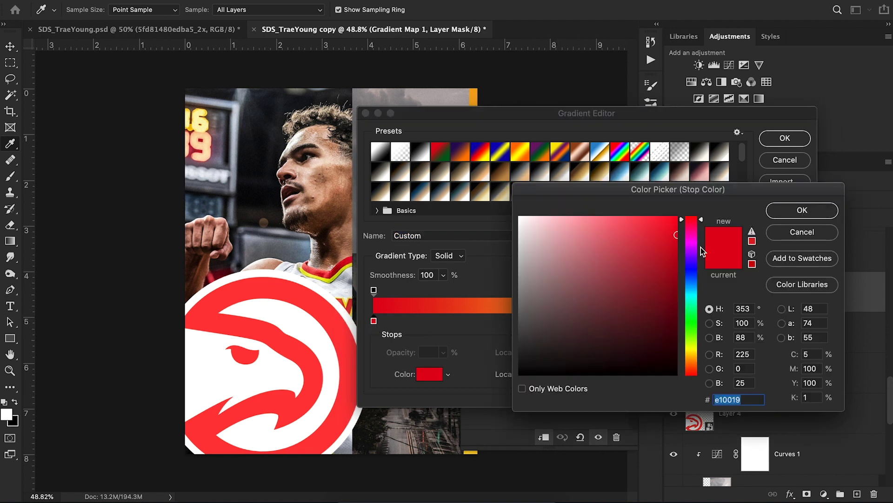
left_click(692, 271)
left_click(791, 214)
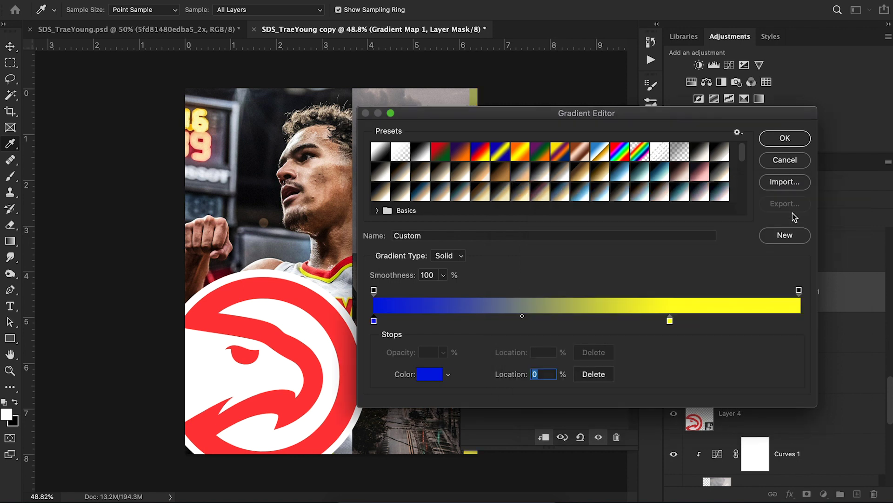
left_click(784, 161)
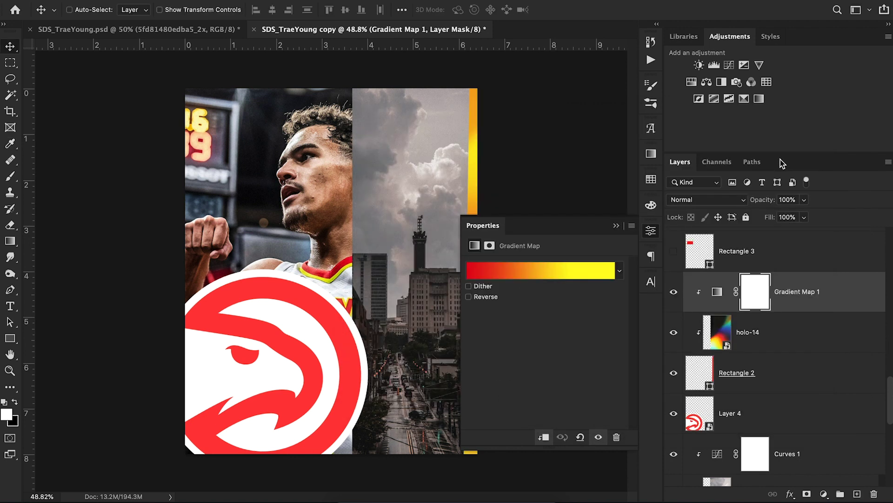
left_click(616, 227)
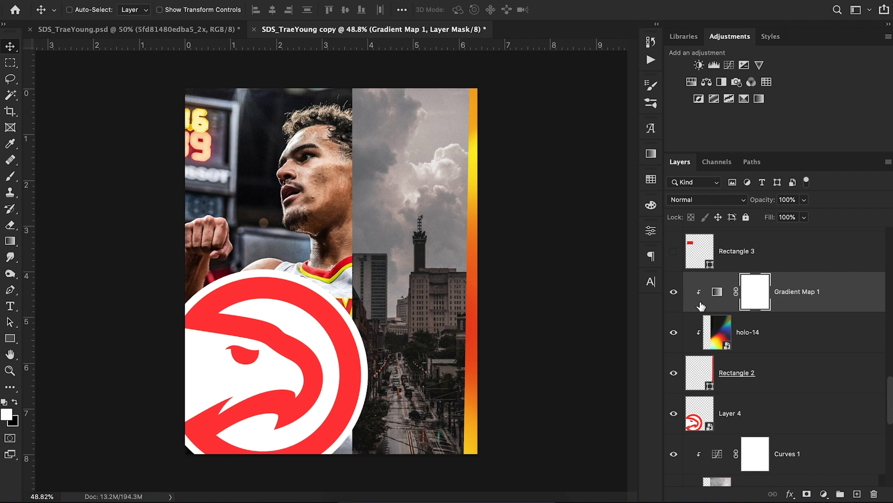
Show the trae and young text layers and the red Rectangle 3 behind them, and inspect the rectangle's shape outline.
scroll(701, 306, "up", 5)
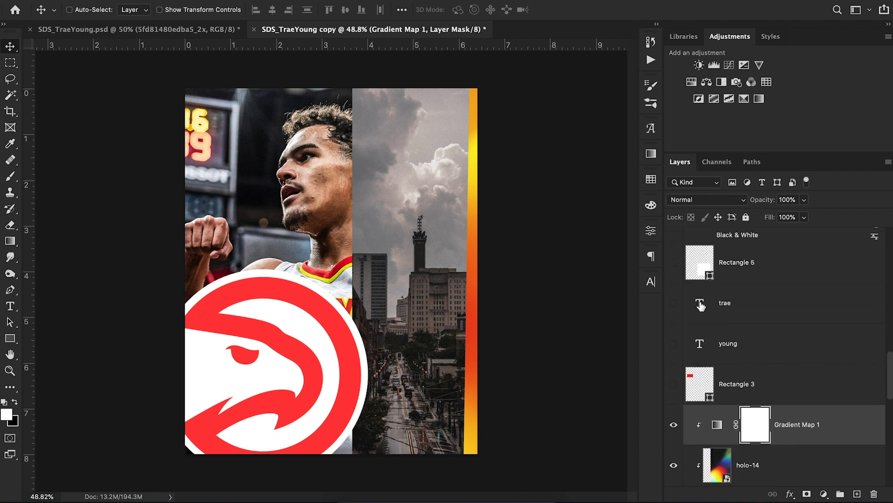
left_click(673, 307)
left_click(673, 343)
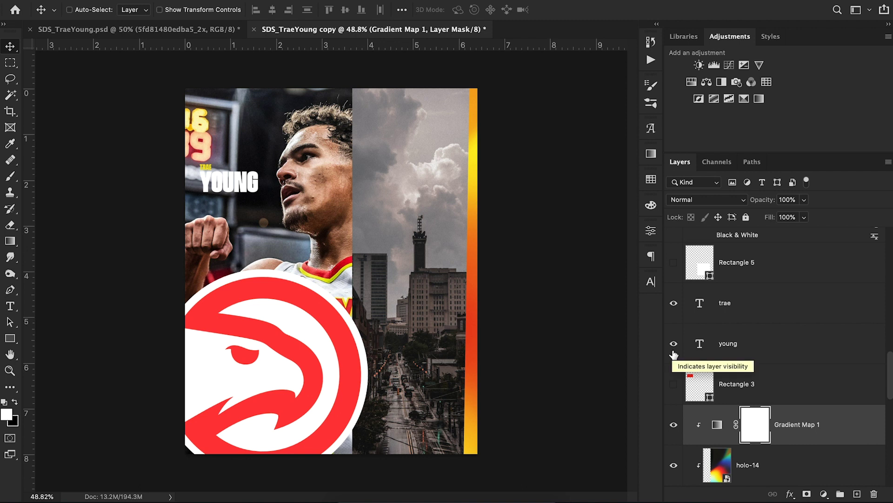
left_click(673, 383)
left_click(777, 386)
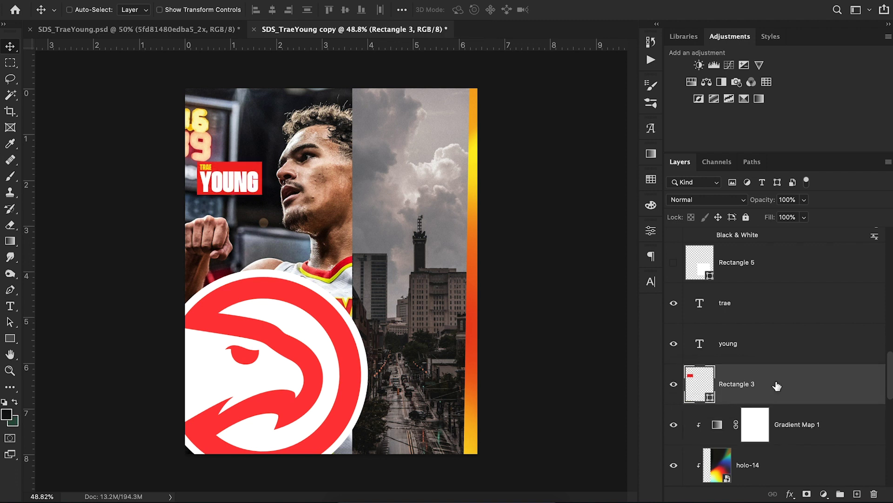
left_click(10, 338)
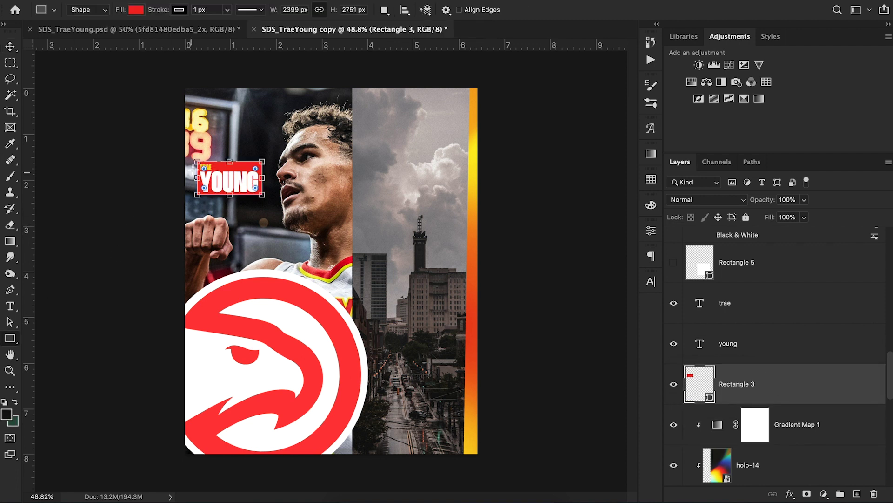
left_click(10, 46)
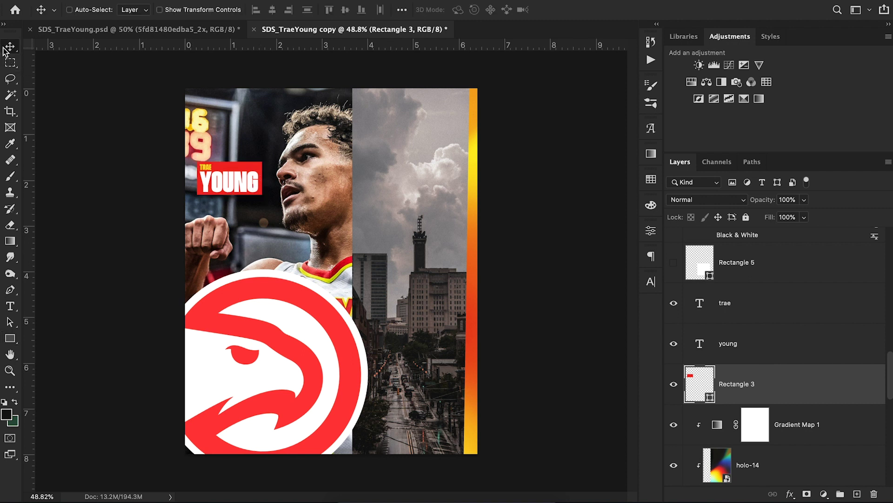
Inspect the font and character settings of the young text layer.
left_click(769, 310)
left_click(735, 346)
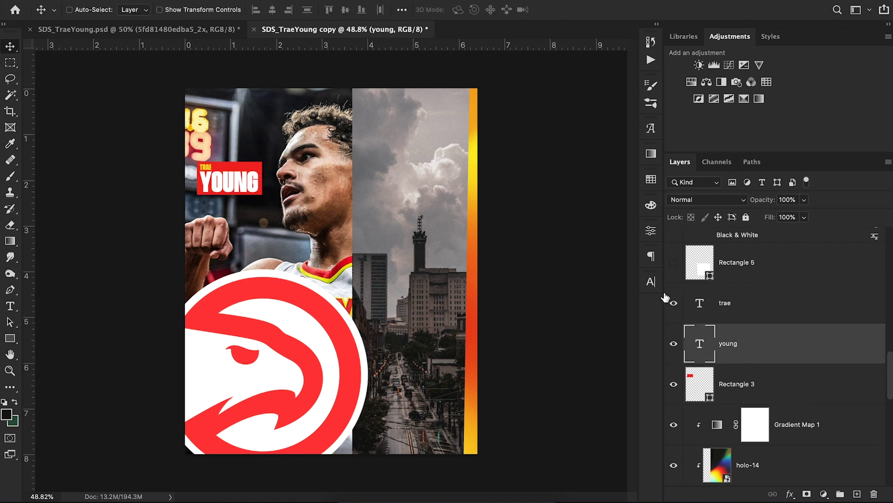
left_click(651, 282)
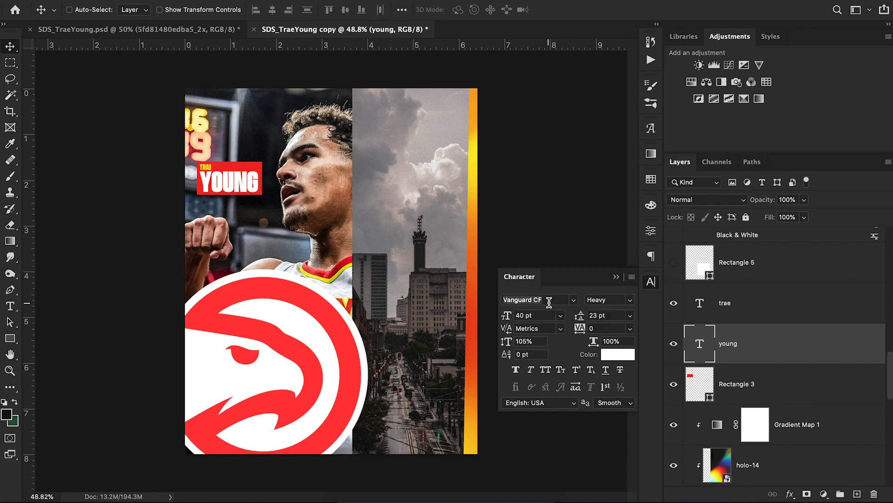
left_click(616, 276)
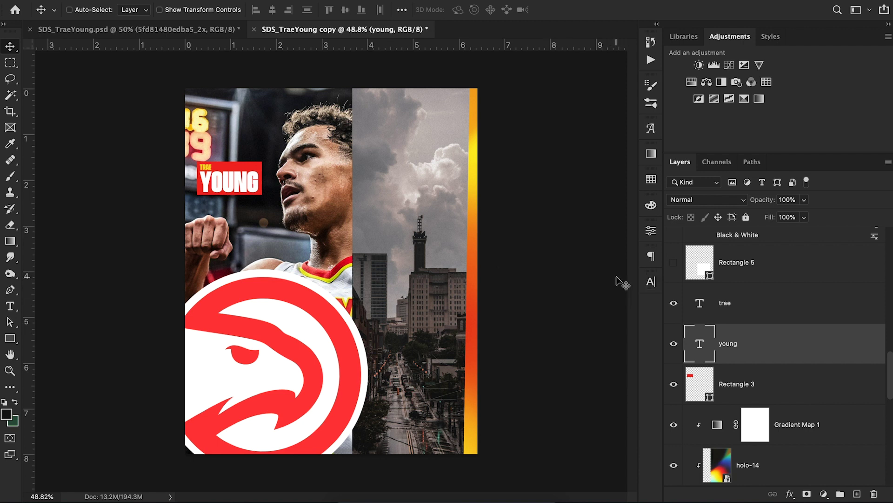
Check that trae and young are separate text layers by toggling their visibility, and inspect the character settings of trae.
left_click(727, 303)
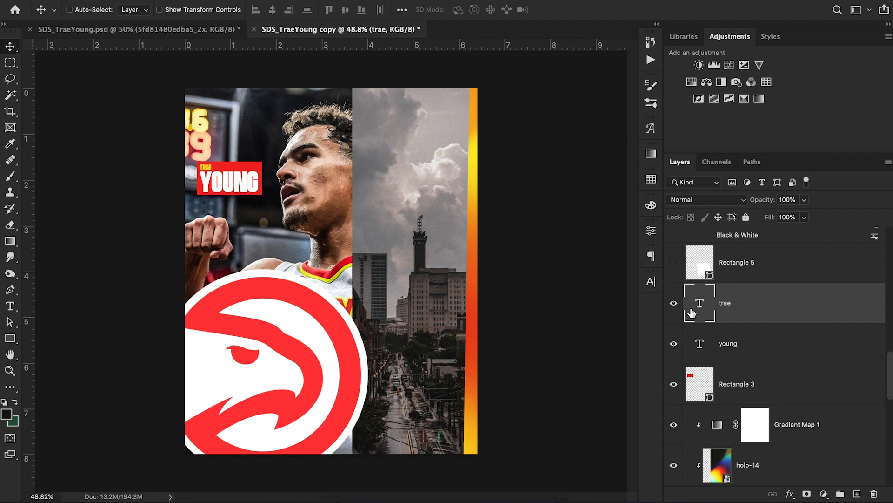
left_click(673, 303)
left_click(674, 343)
left_click(673, 303)
left_click(674, 343)
left_click(651, 281)
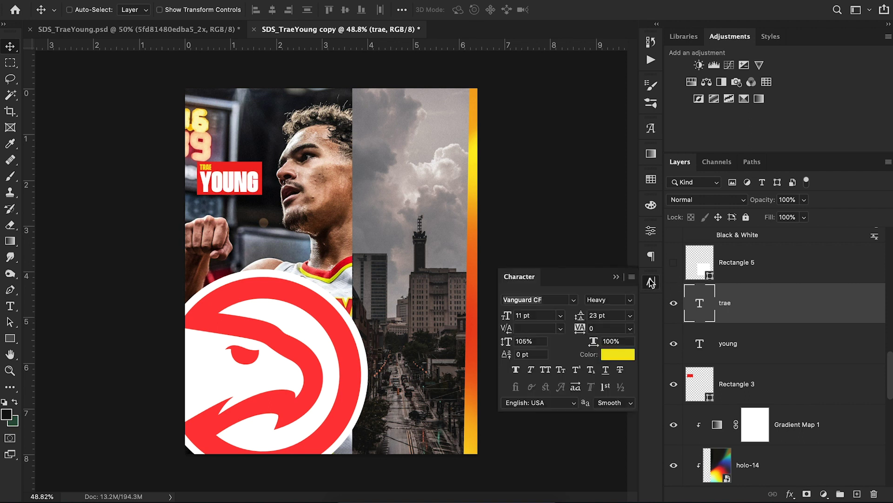
left_click(616, 276)
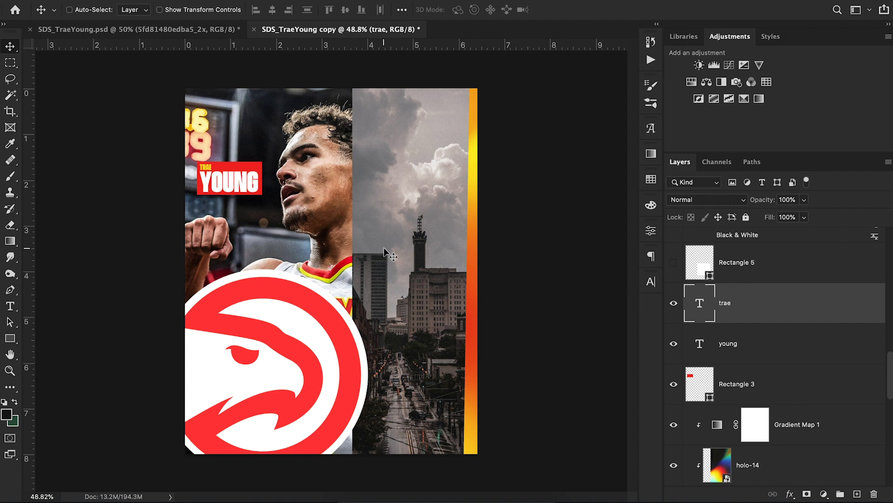
key("t")
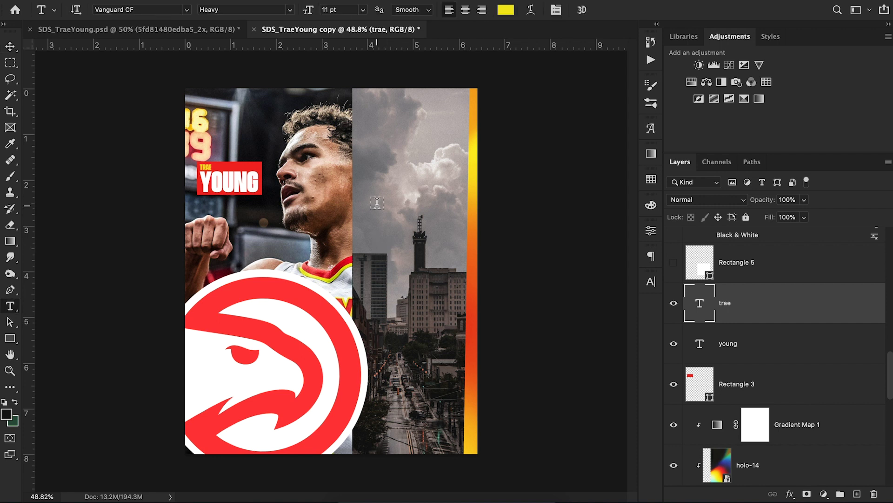
left_click(10, 46)
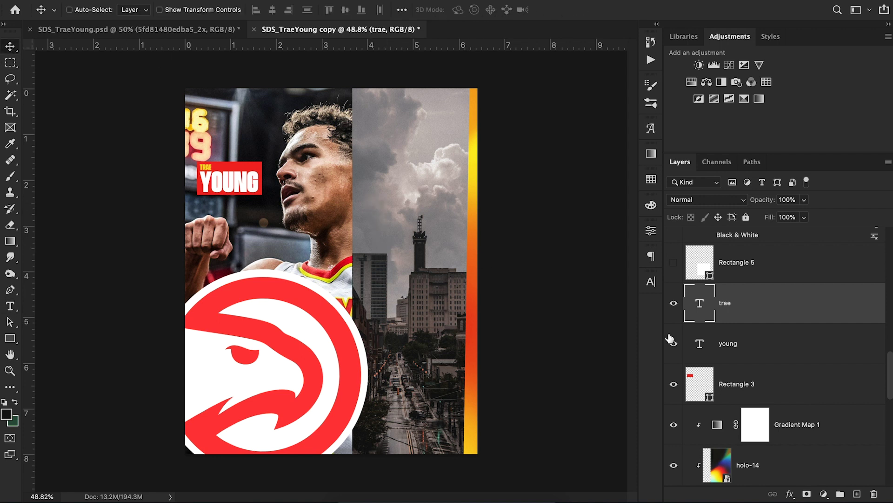
Show the Layer 2 player photo without its clipped Curves 2 adjustment.
scroll(688, 332, "up", 5)
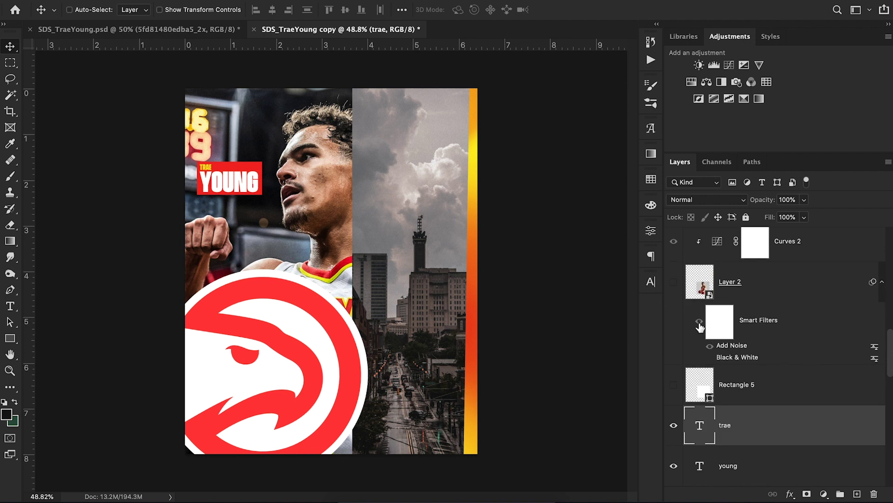
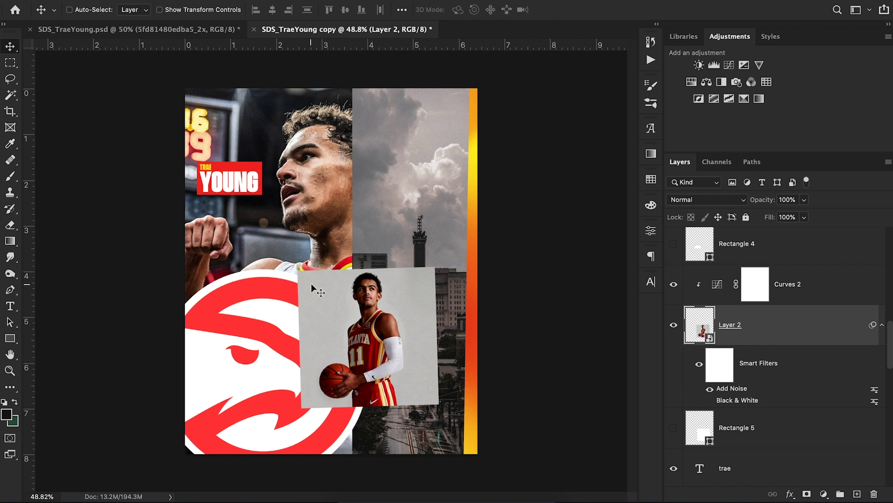
left_click(674, 284)
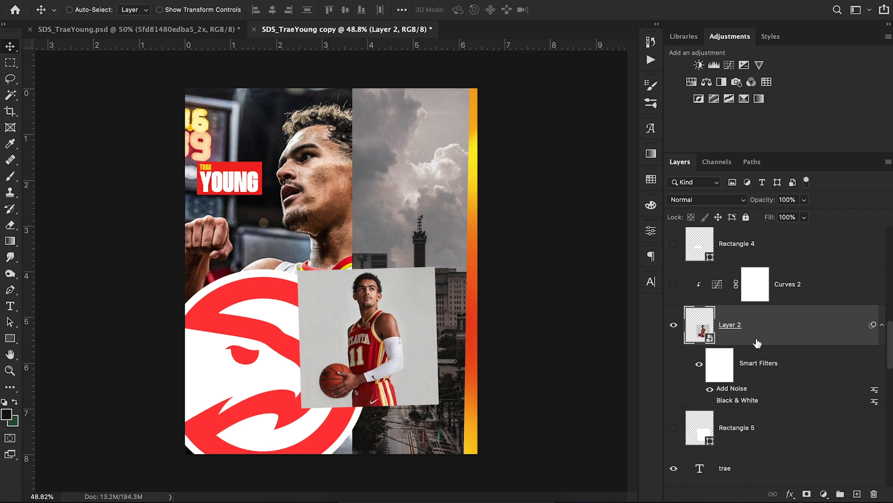
Try rotating the Layer 2 photo straight against a horizontal guide at its top edge, restore its tilt and remove the guide.
left_click_drag(387, 50, 412, 267)
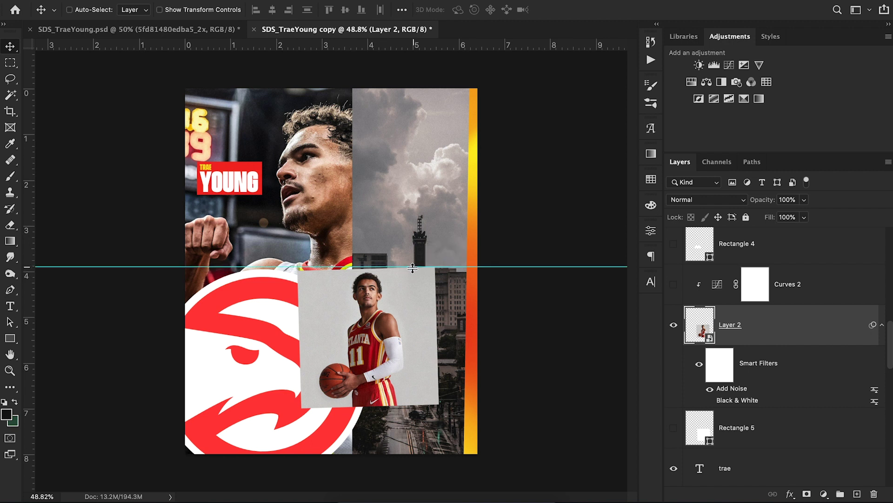
key("super")
key("super+t")
left_click(538, 186)
left_click_drag(473, 410, 458, 420)
left_click(585, 11)
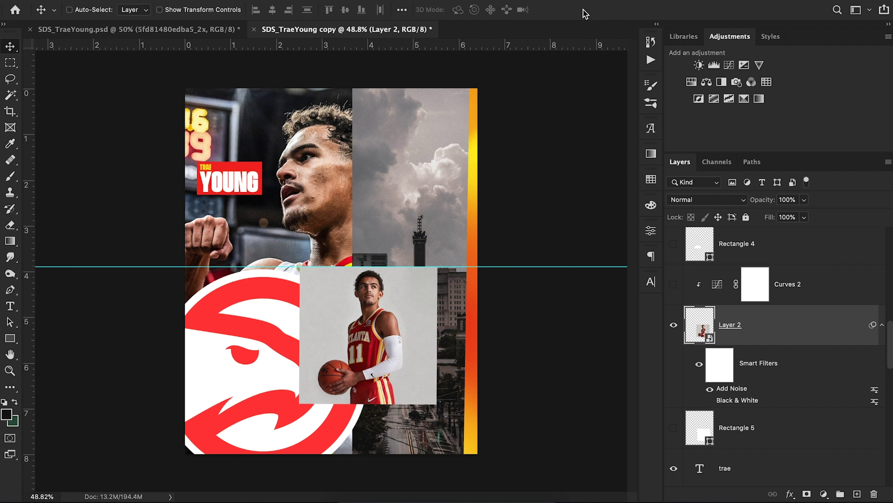
key("super")
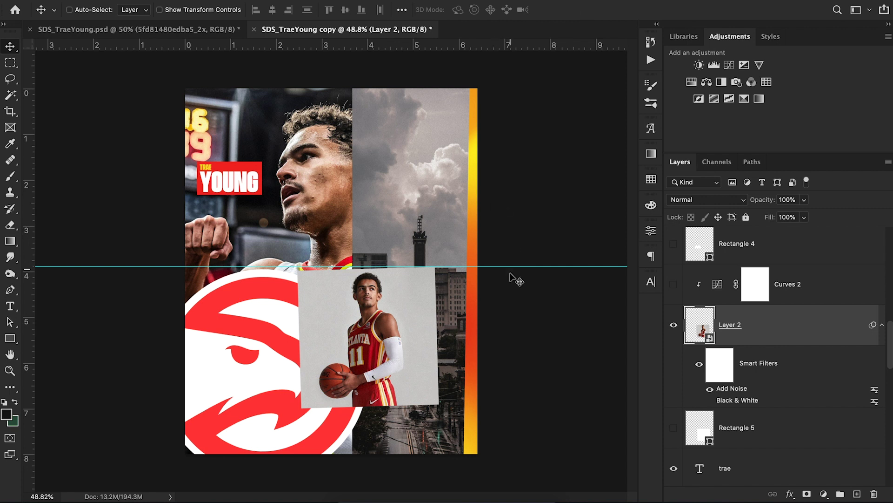
left_click_drag(509, 265, 504, 45)
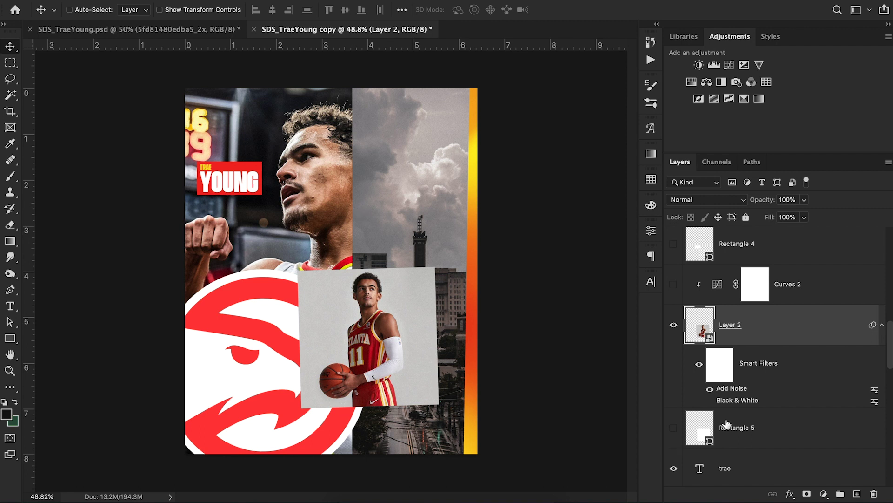
Show the white Rectangle 5 behind the Layer 2 photo and select that layer.
scroll(727, 424, "down", 1)
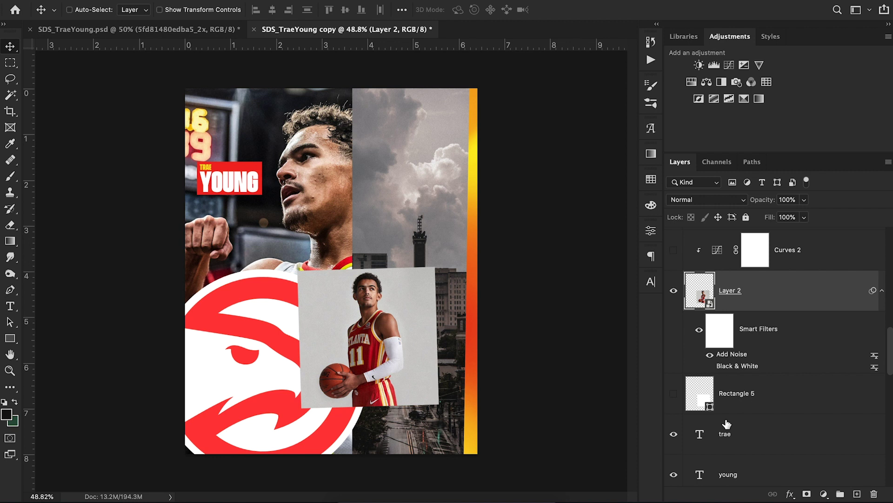
left_click(673, 393)
left_click(785, 400)
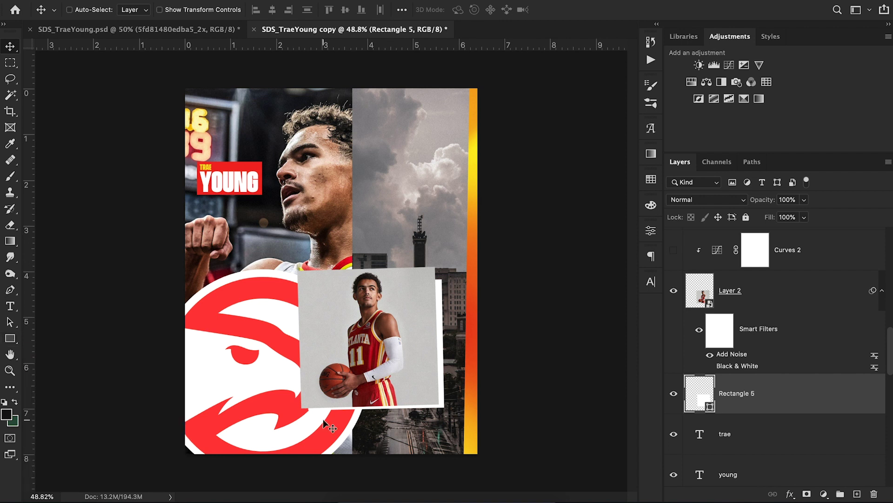
With Layer 2 hidden, try rotating Rectangle 5 by 1.53° to a horizontal guide, cancel, remove the guide and show Layer 2 again.
left_click(673, 291)
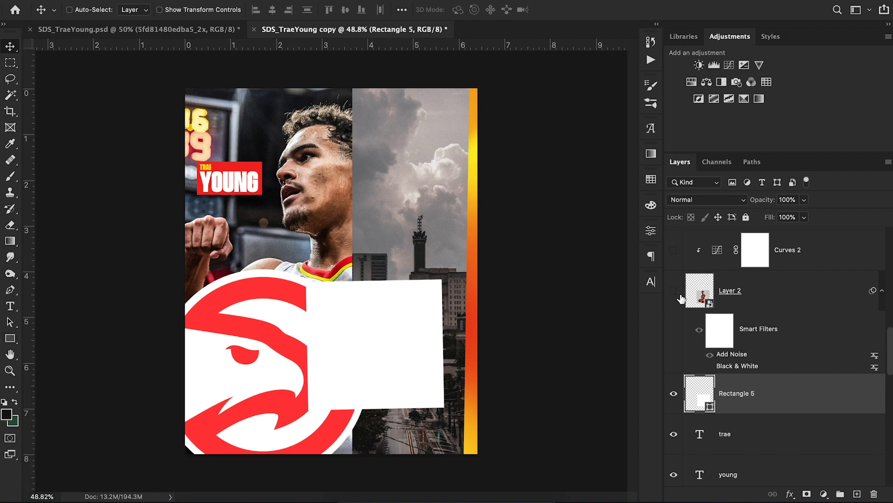
left_click_drag(417, 45, 419, 280)
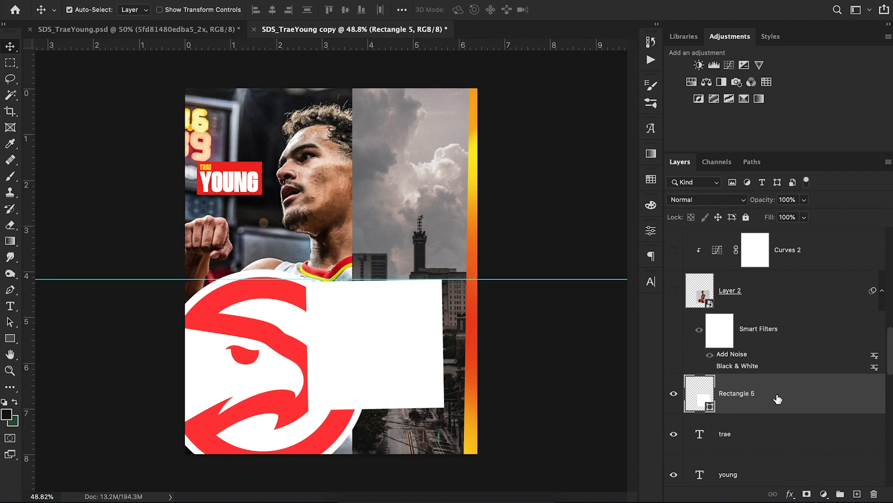
key("ctrl+t")
left_click_drag(473, 424, 494, 413)
left_click(608, 11)
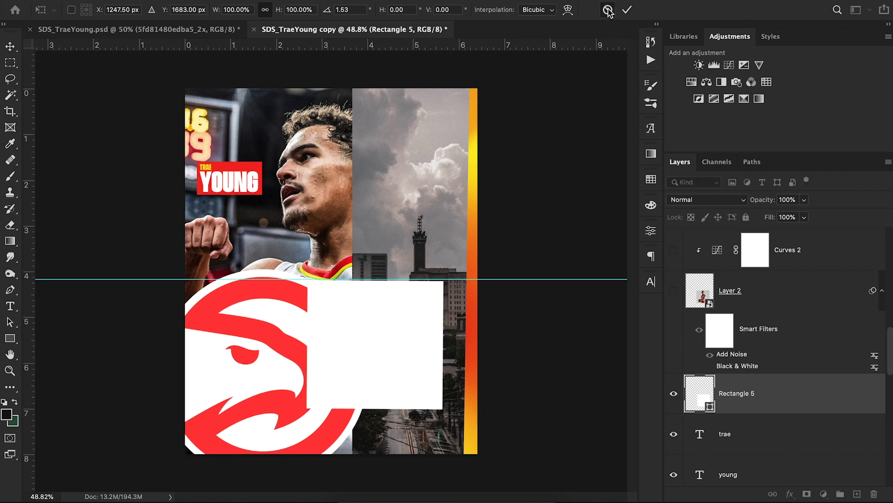
left_click_drag(475, 281, 23, 38)
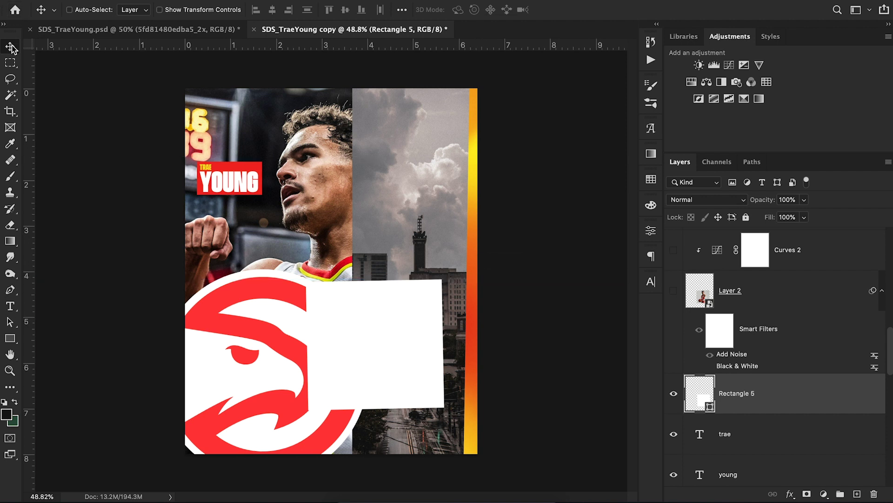
left_click(674, 292)
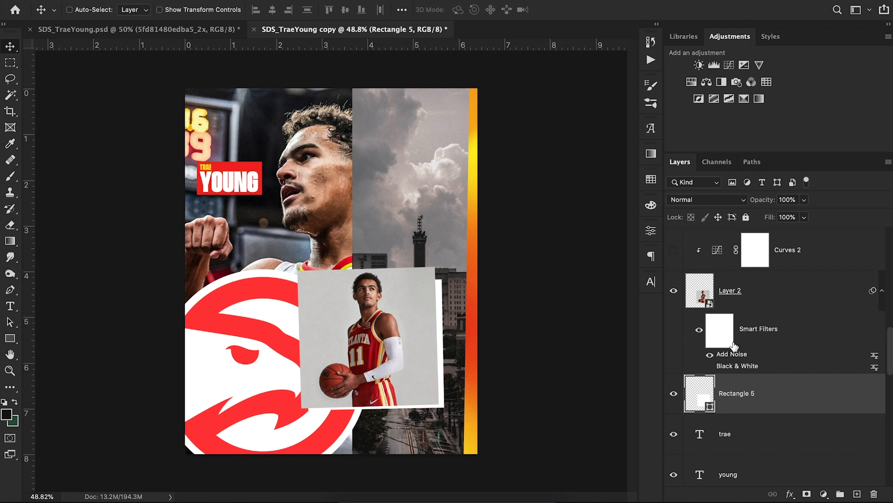
Turn the clipped Curves 2 adjustment back on over Layer 2, inspecting its curve and comparing the photo with and without it.
scroll(733, 347, "up", 1)
left_click(674, 285)
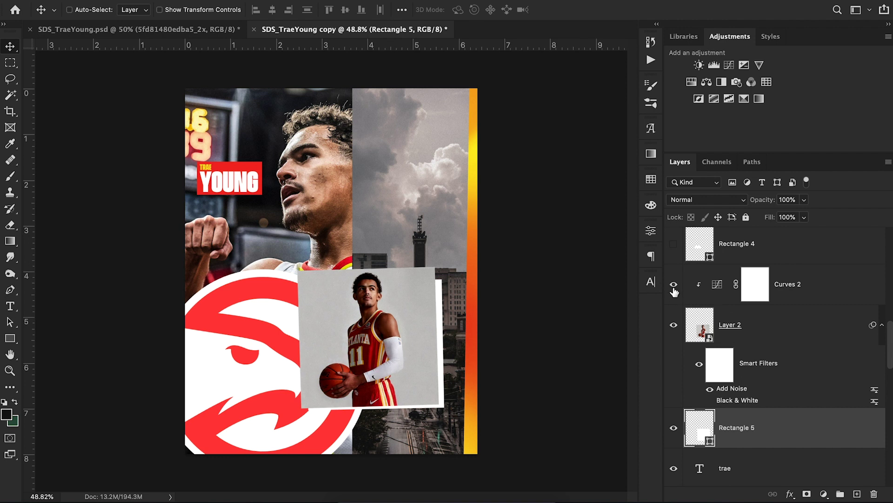
left_click(674, 285)
left_click(674, 285)
left_click(717, 285)
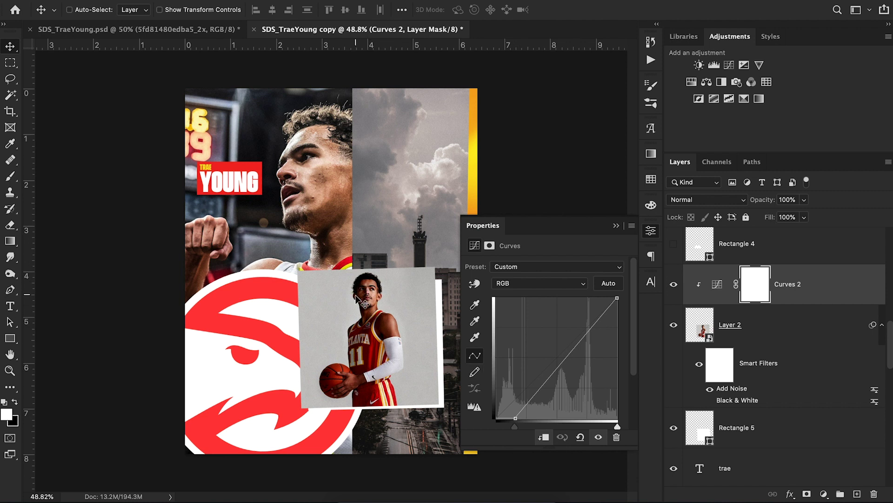
left_click(673, 284)
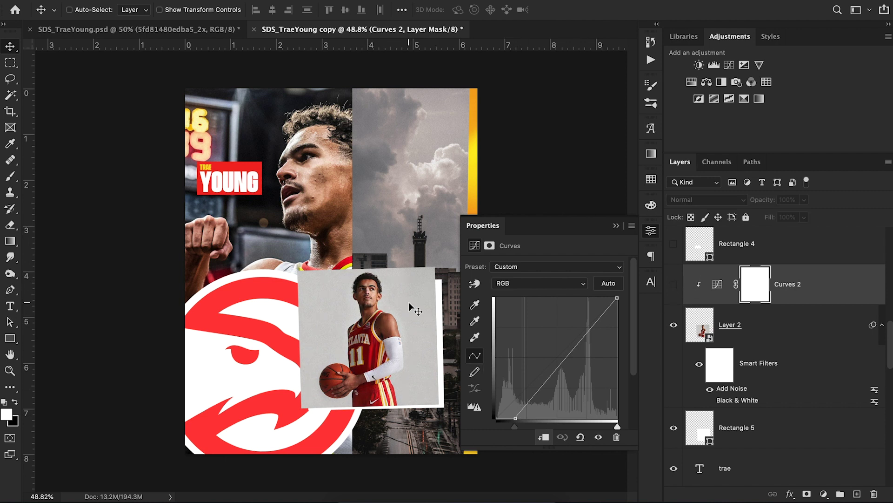
left_click(674, 285)
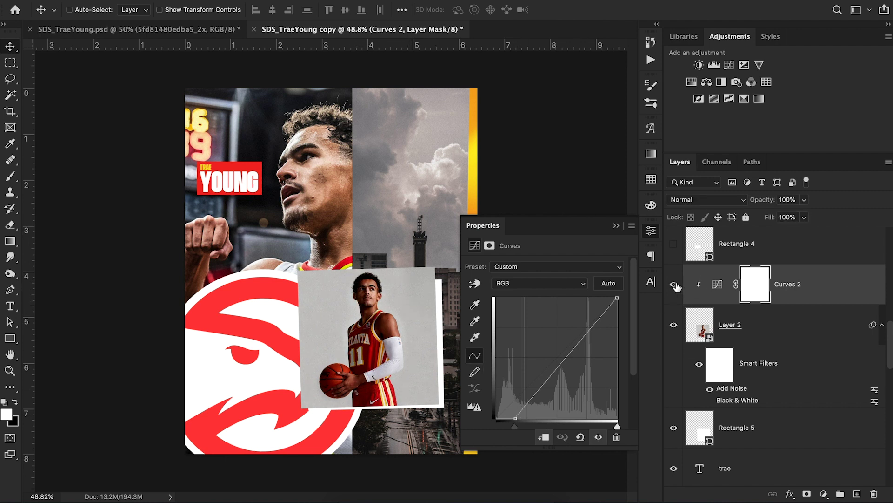
left_click(617, 226)
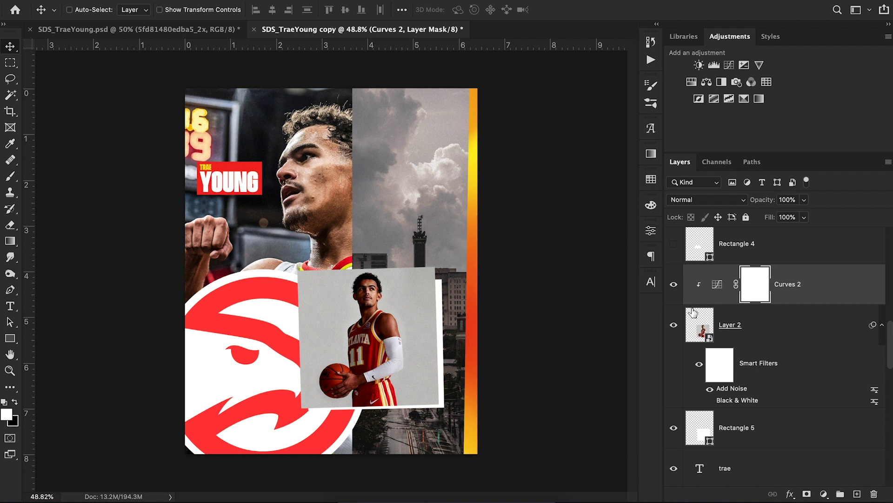
scroll(693, 311, "up", 2)
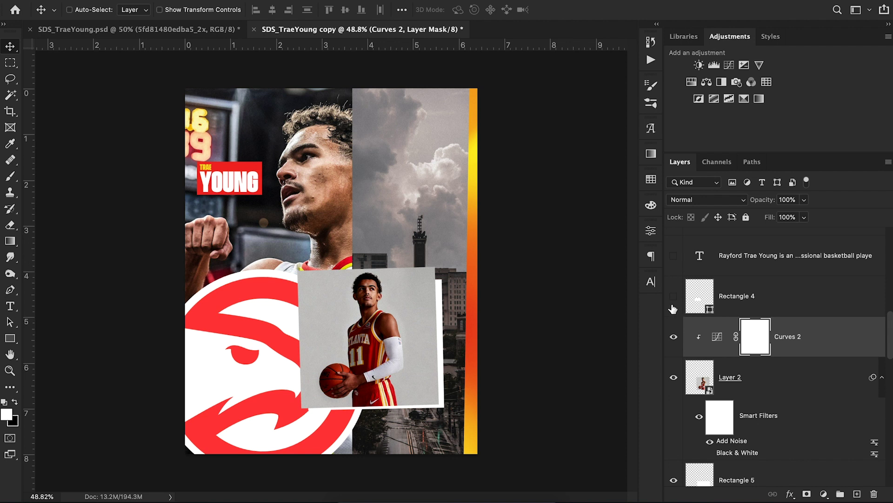
left_click(673, 297)
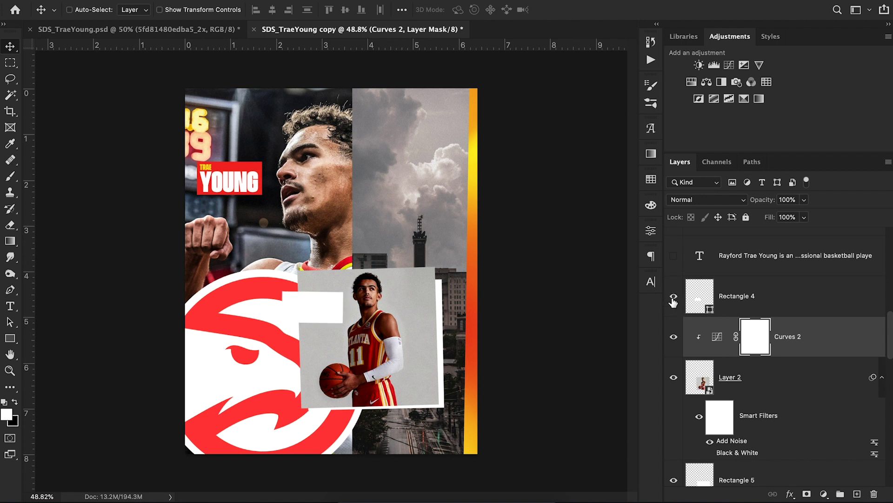
left_click(673, 297)
Show the biography text layer starting "Rayford Trae Young is an" and view it up close over the player photo.
scroll(672, 310, "up", 2)
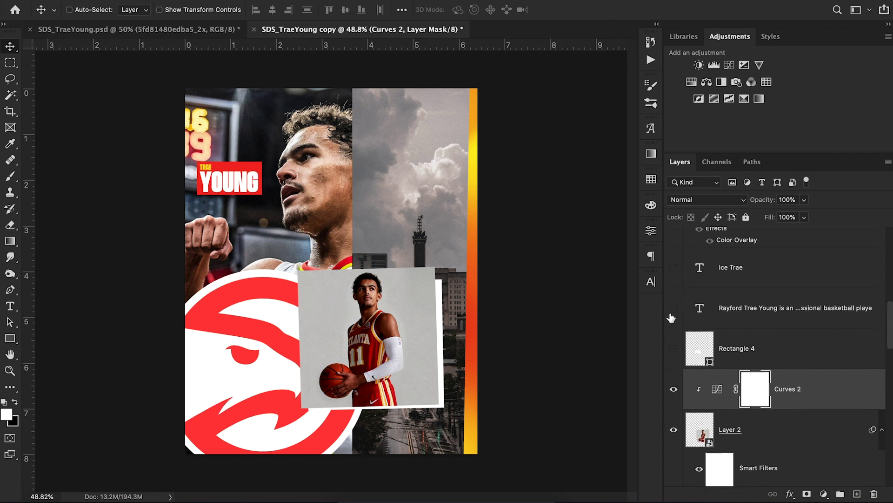
left_click(673, 308)
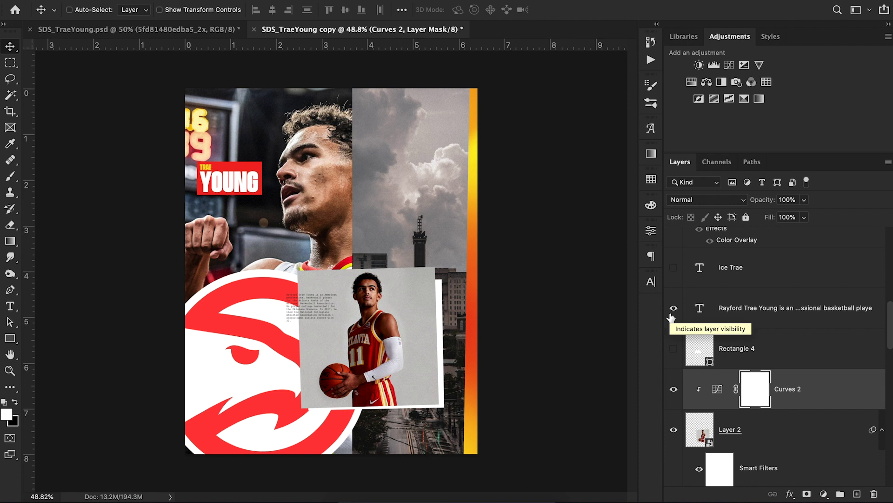
left_click(10, 370)
left_click_drag(296, 310, 347, 308)
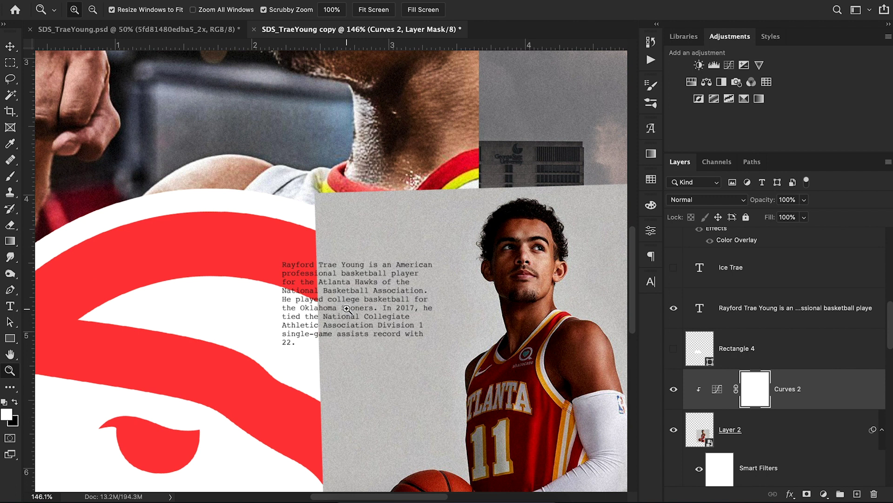
left_click(10, 46)
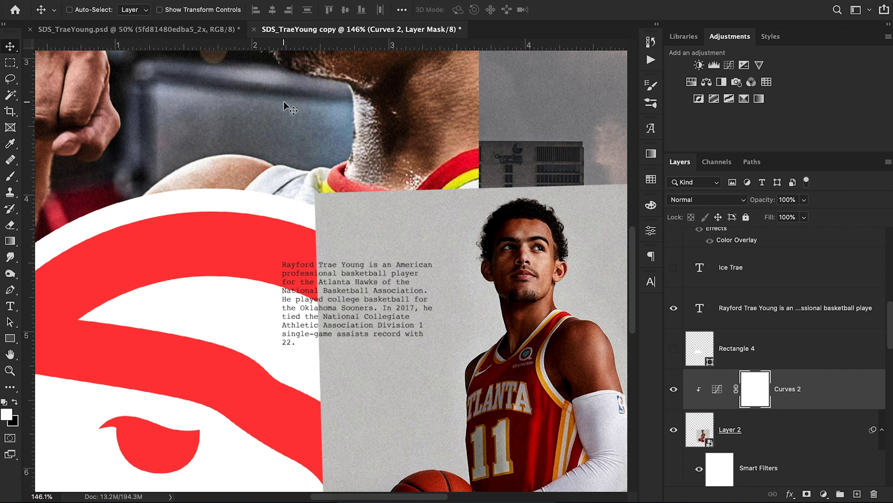
Try out a paragraph text box with placeholder text above the biography, and delete it.
key("t")
left_click_drag(209, 73, 374, 188)
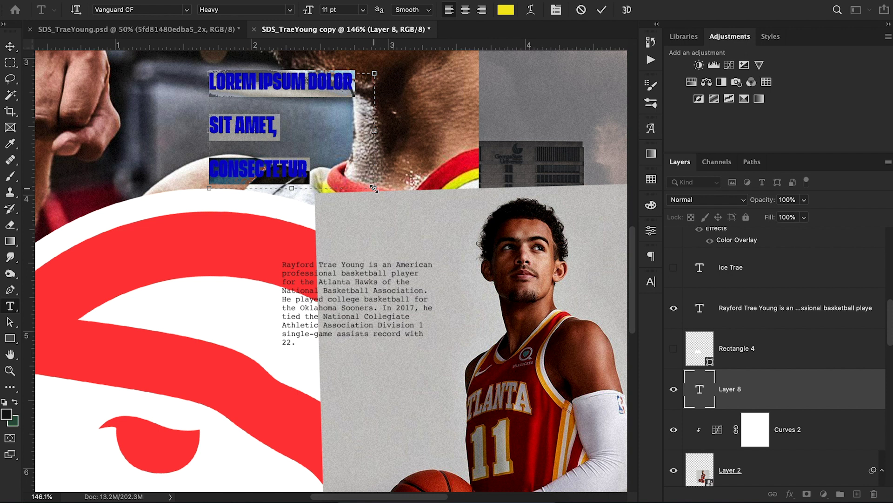
left_click(10, 47)
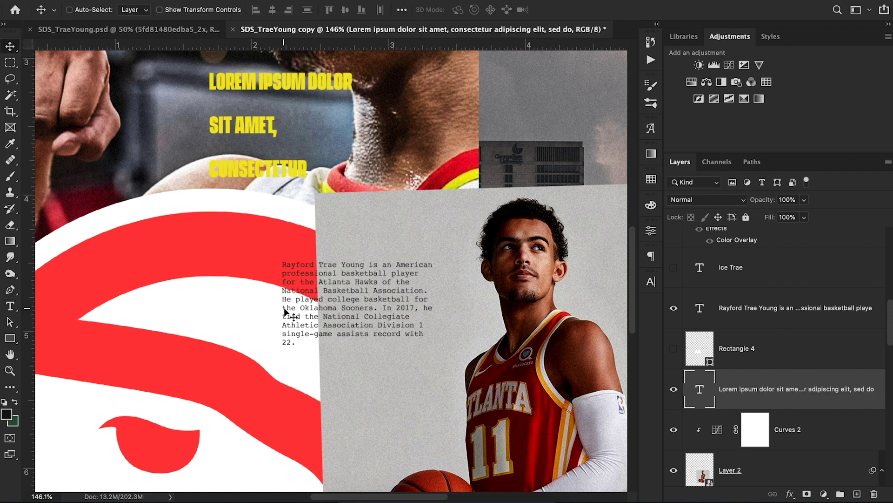
key("BackSpace")
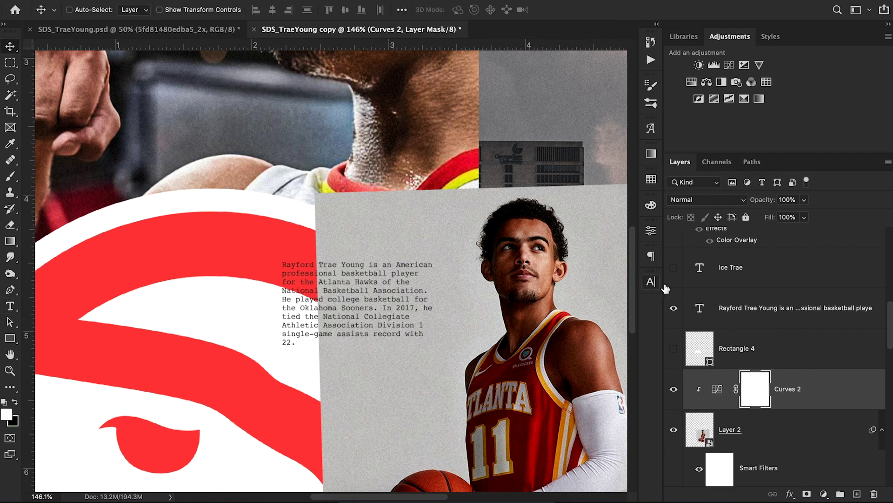
Select the biography text layer and inspect its character settings.
left_click(710, 313)
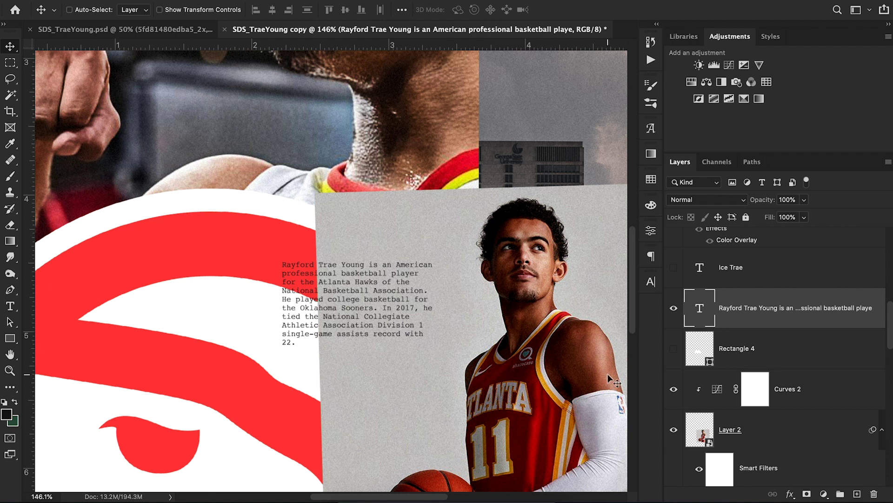
left_click(650, 283)
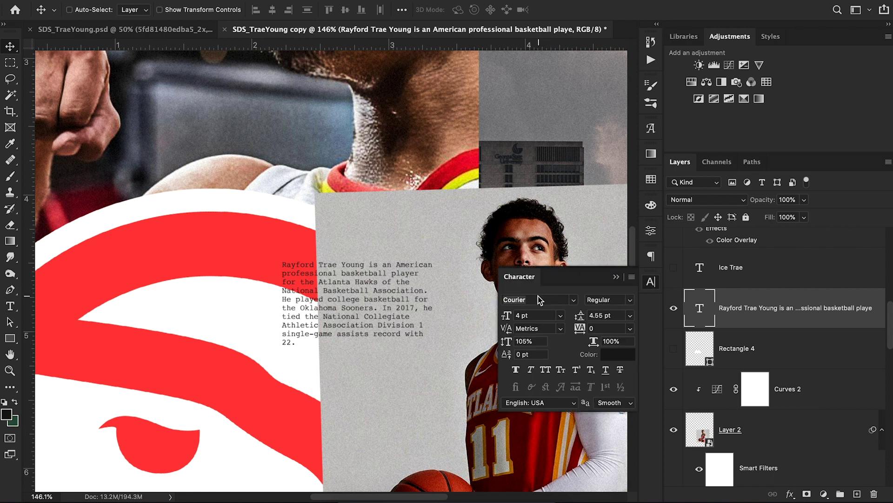
left_click(617, 277)
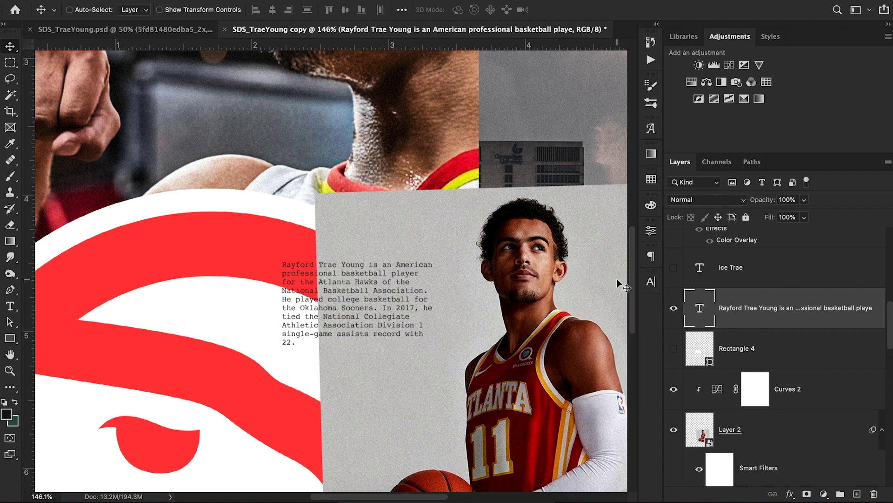
Show and select the white Rectangle 4 behind the biography text, checking its tilt against a temporary horizontal guide.
left_click(674, 349)
left_click(746, 360)
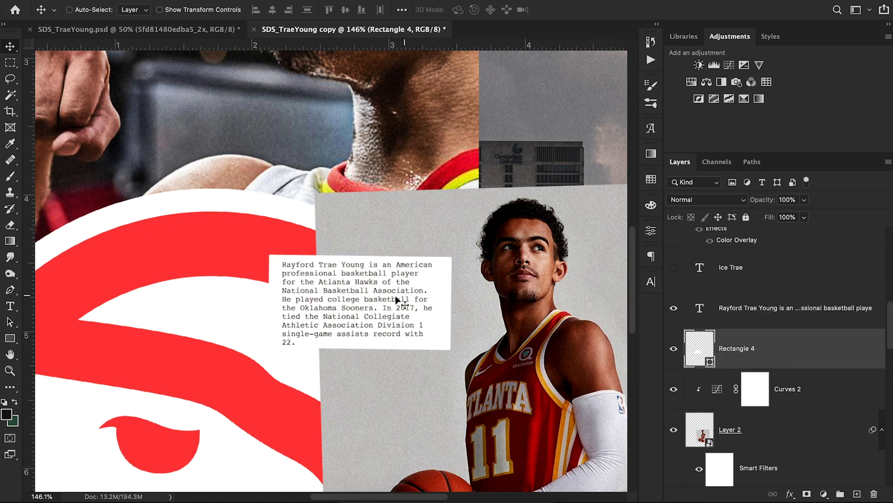
left_click_drag(373, 48, 393, 253)
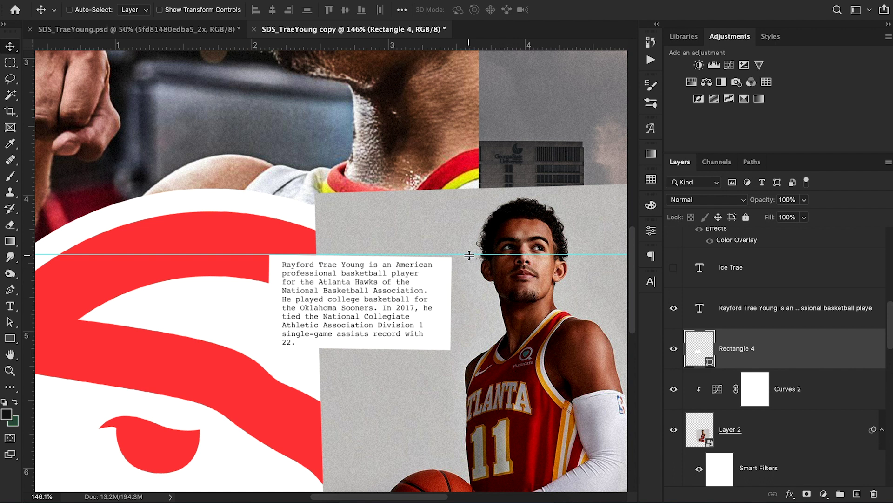
key("ctrl+z")
Show the Ice Trae text layer over the player photo, select it and inspect its character settings.
left_click(10, 370)
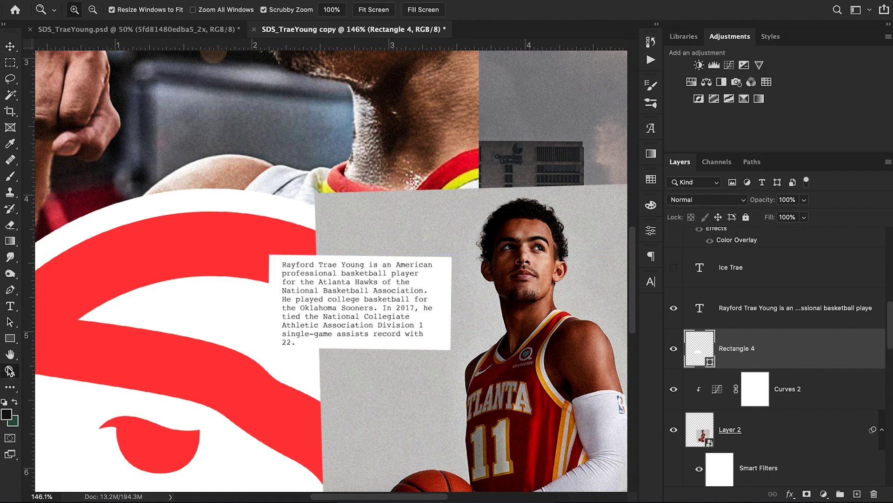
left_click_drag(352, 169, 284, 178)
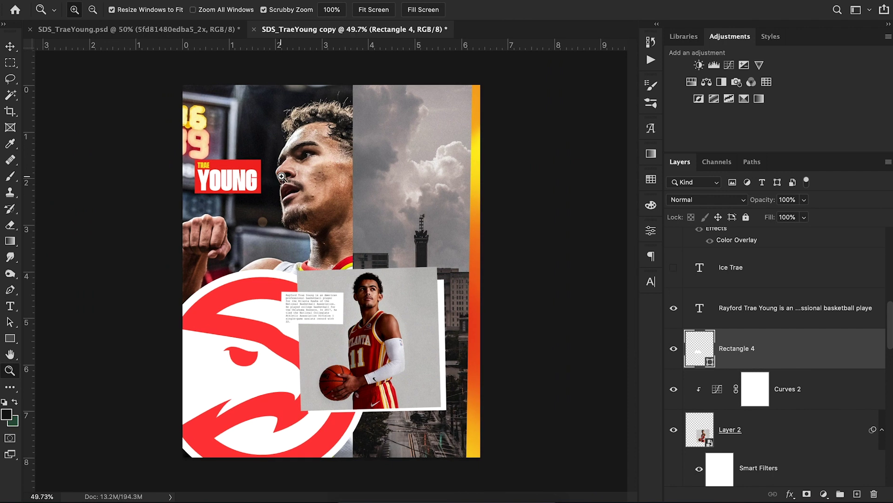
left_click(10, 46)
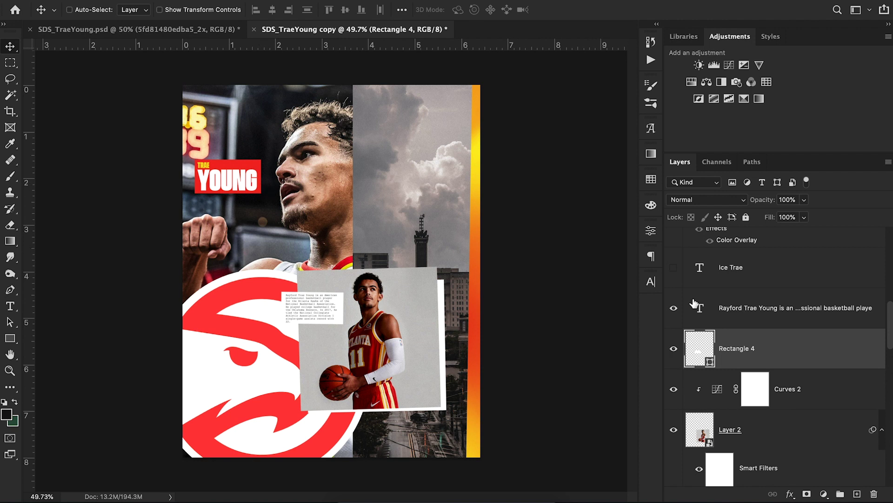
left_click(675, 269)
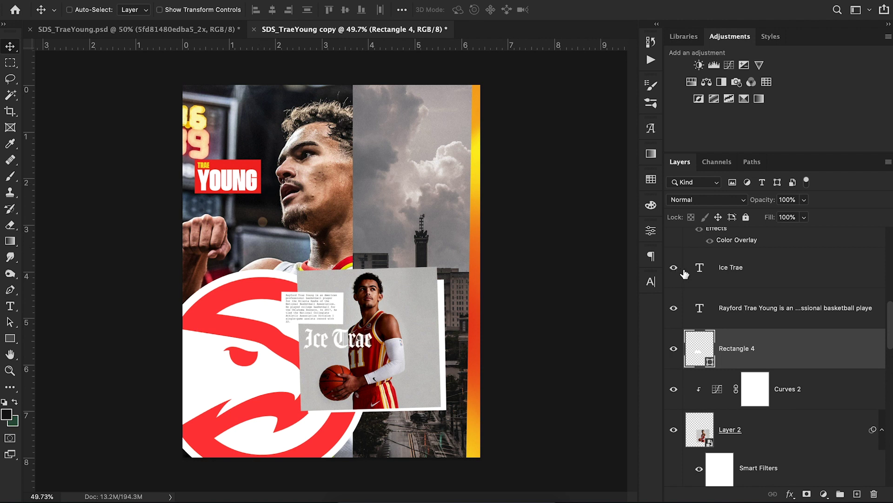
left_click(761, 275)
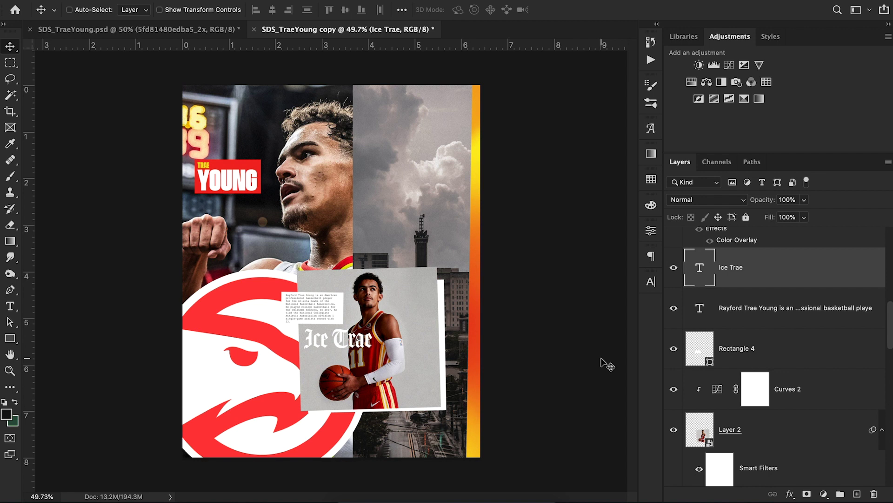
left_click(651, 282)
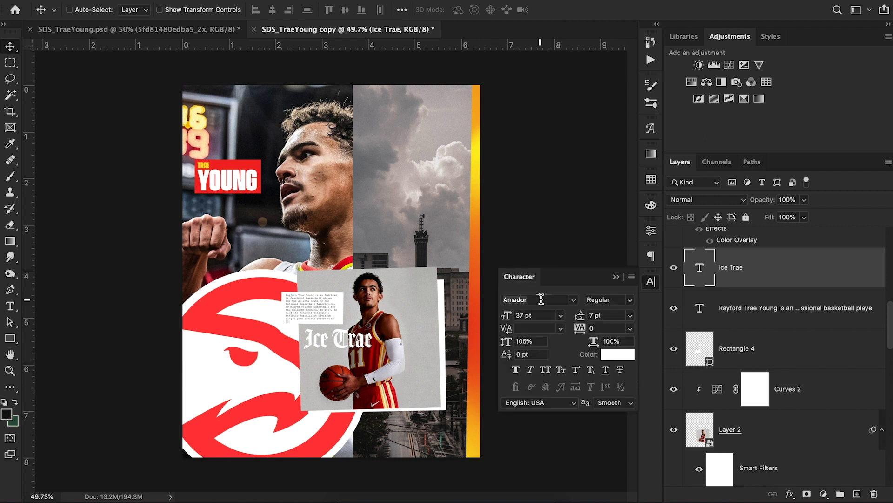
left_click(617, 278)
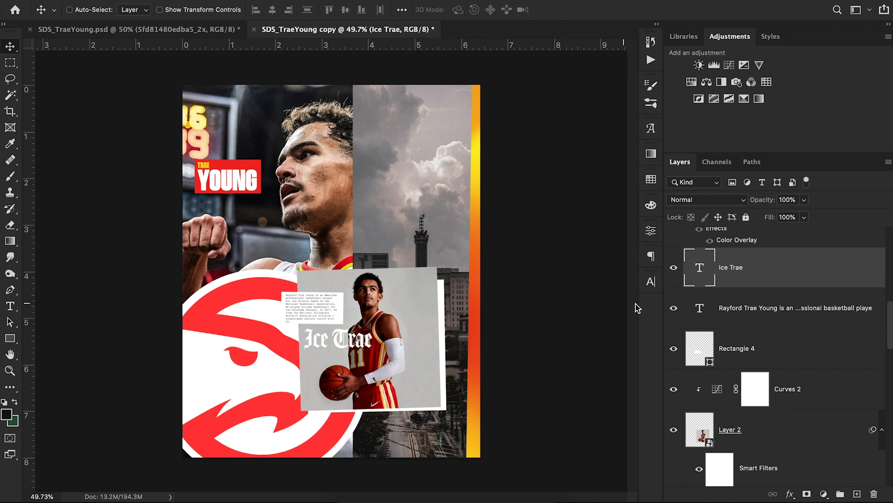
Show the adidas logo on Layer 6 in the poster's upper right corner and select that layer.
scroll(733, 307, "up", 3)
scroll(733, 307, "up", 3)
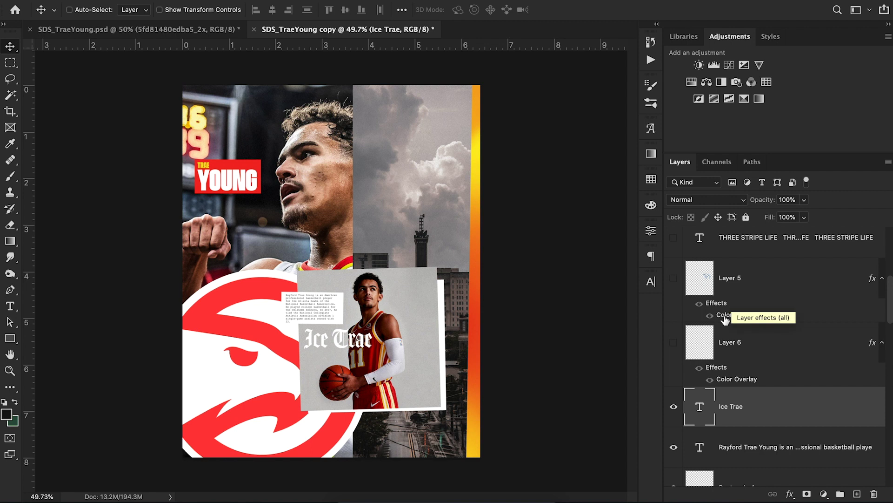
left_click(674, 345)
left_click(771, 344)
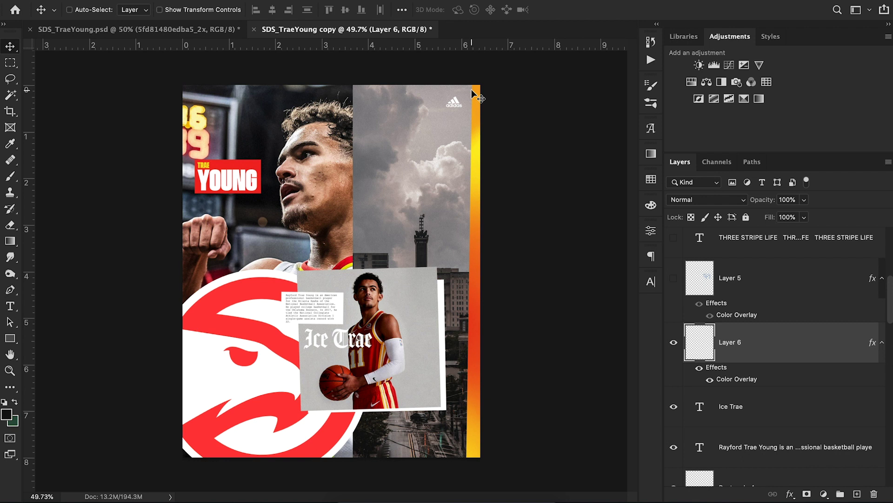
Compare the adidas logo with and without its Color Overlay and check its layer style options without changing them.
left_click(710, 379)
left_click(709, 379)
double_click(774, 353)
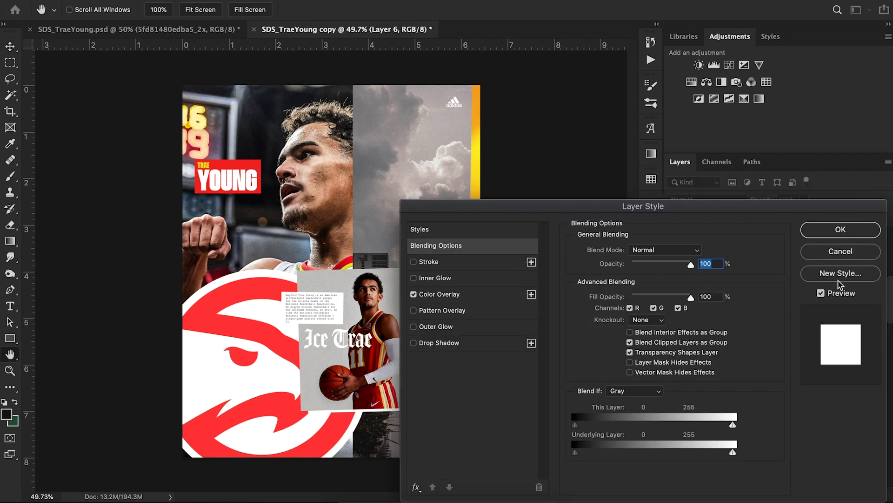
left_click(838, 254)
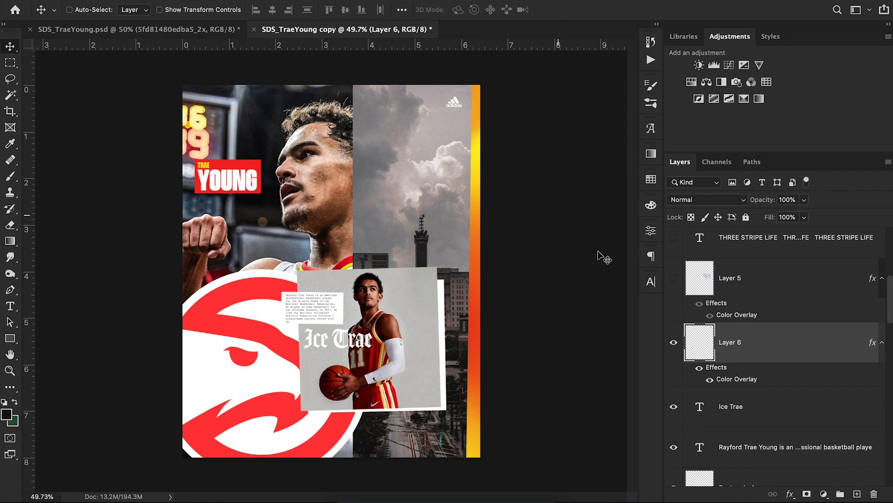
Show the yellow signature on Layer 5 above the player photo, select that layer and activate the Magic Wand tool.
left_click(672, 280)
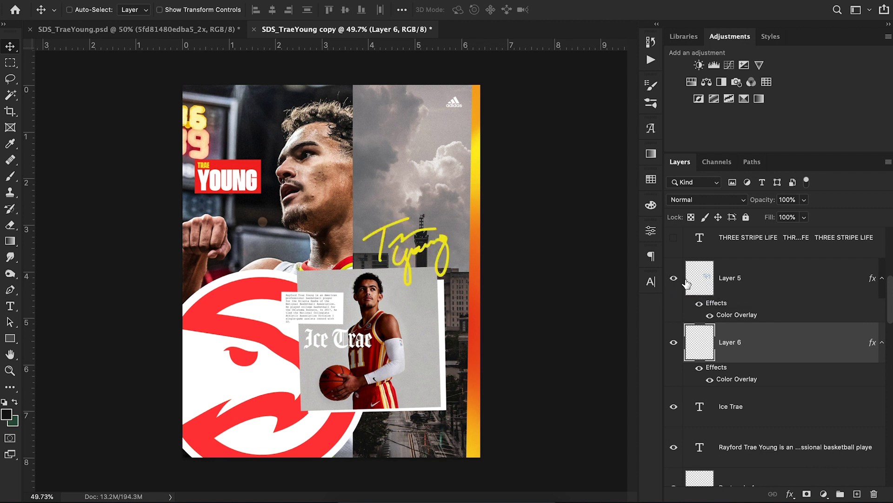
left_click(749, 297)
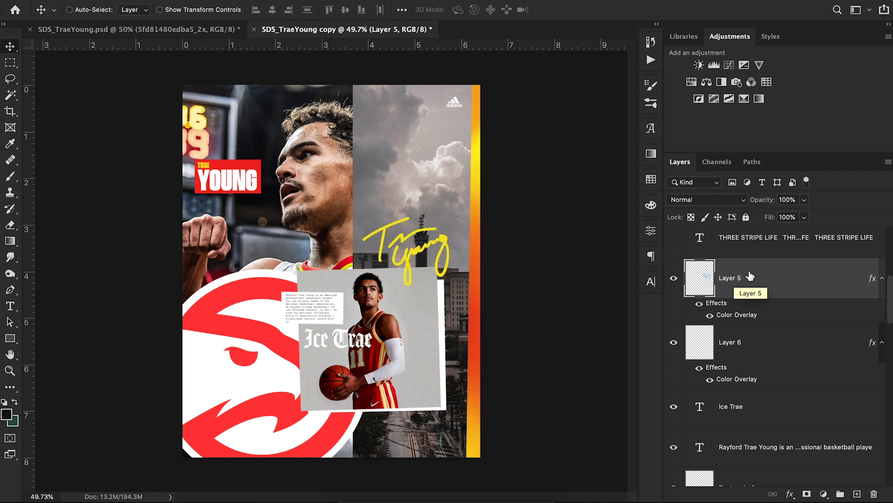
left_click(11, 96)
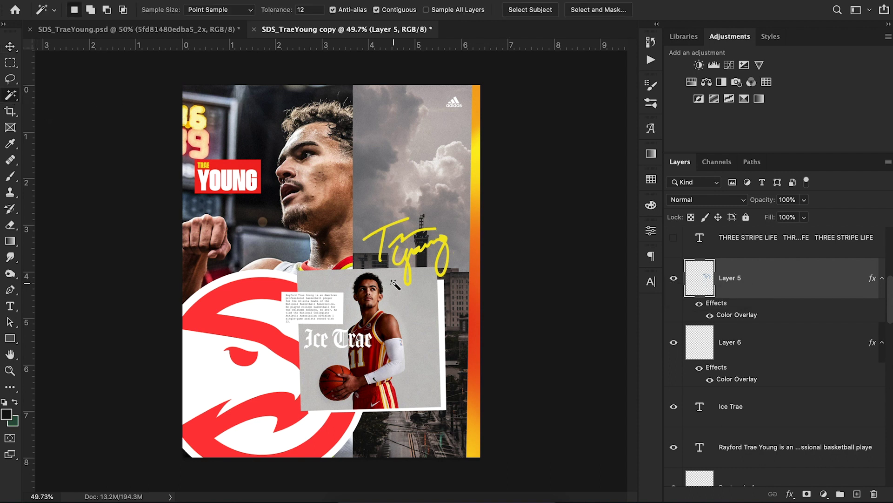
Examine the signature's cutout edges up close with its Color Overlay hidden, then restore the overlay and the full poster view.
left_click(710, 315)
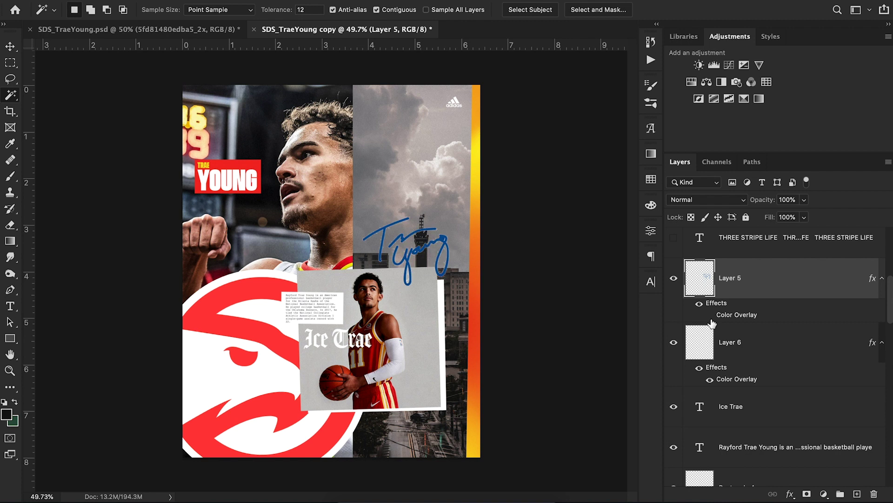
left_click(10, 371)
left_click_drag(413, 248, 488, 245)
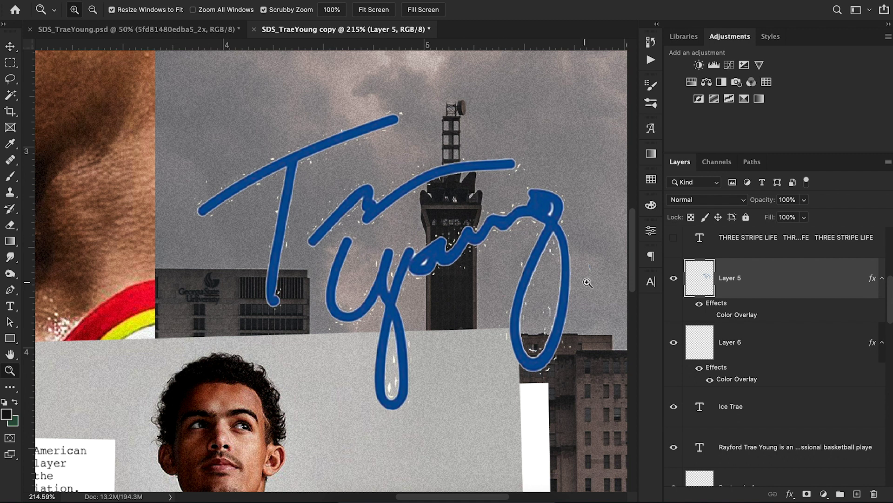
left_click(710, 316)
left_click_drag(457, 204, 386, 217)
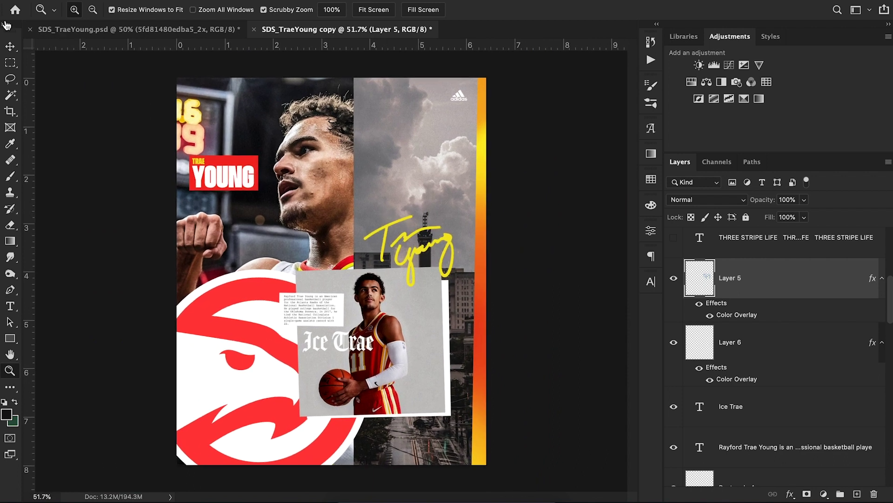
left_click(10, 47)
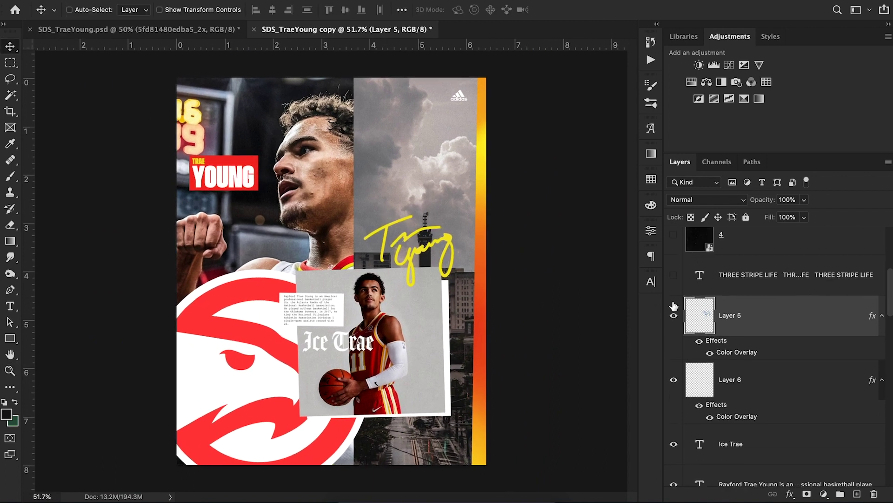
Show the circular THREE STRIPE LIFE text over the clouds and select its layer.
scroll(673, 306, "up", 3)
left_click(673, 339)
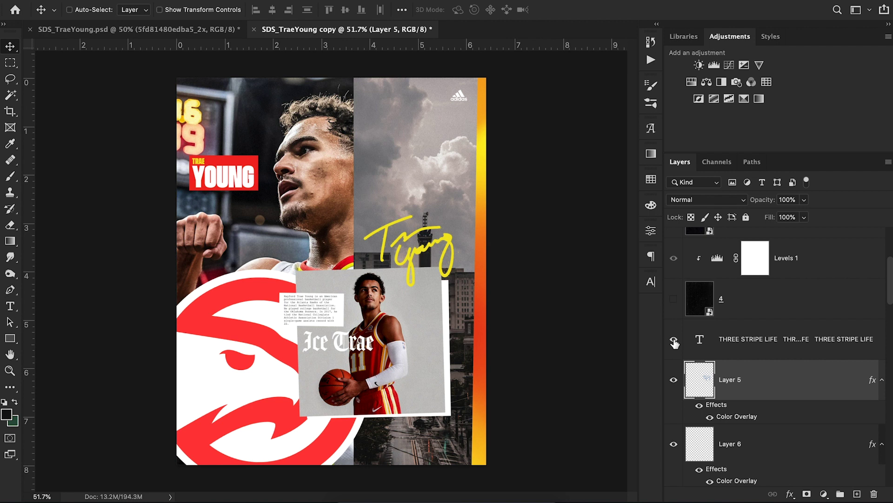
left_click(733, 344)
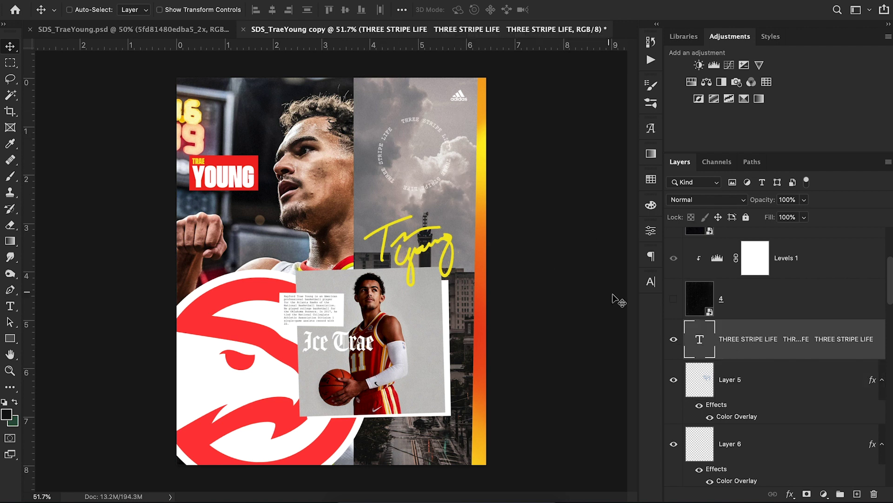
Hide the THREE STRIPE LIFE text and place a circle about 480 px wide in its area, on a new layer above Layer 5.
left_click(670, 340)
left_click(10, 337)
right_click(10, 337)
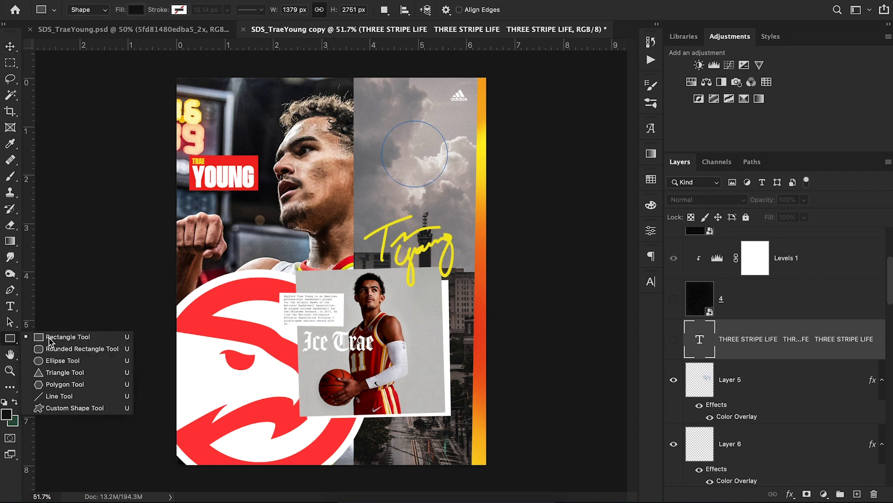
left_click(70, 359)
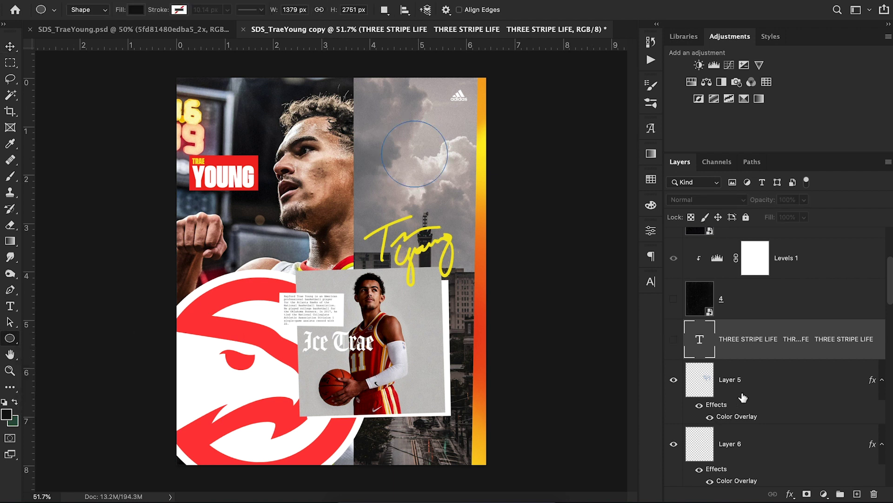
left_click(740, 394)
left_click(857, 494)
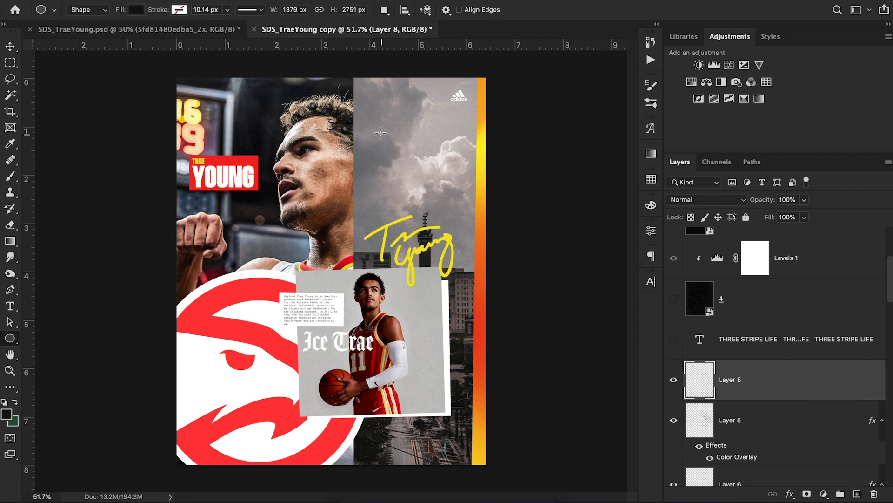
left_click_drag(374, 126, 450, 202)
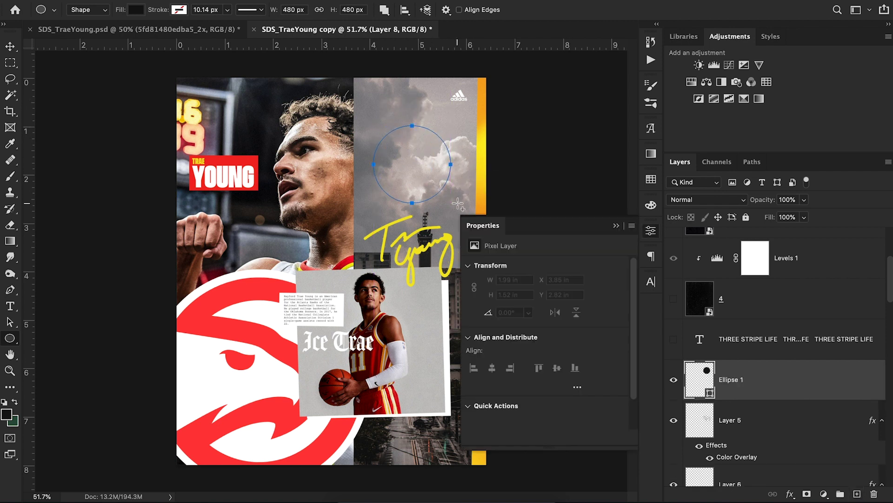
left_click(10, 47)
left_click_drag(425, 167, 425, 165)
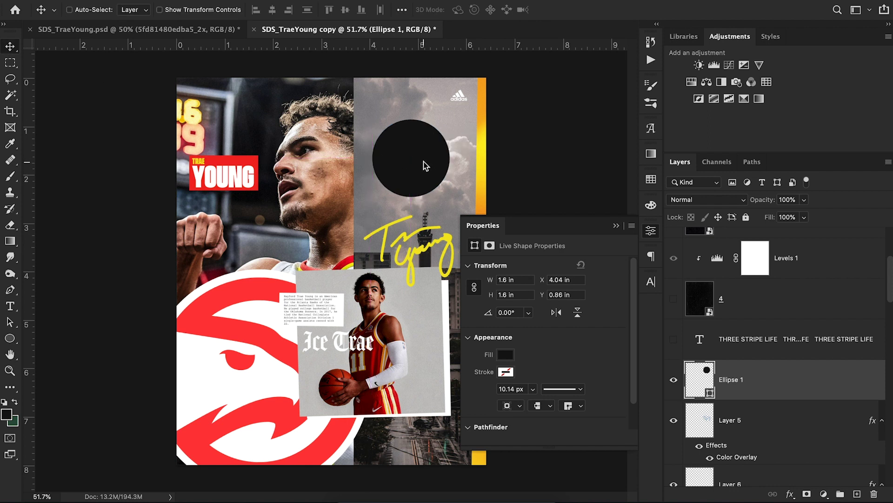
Add the text "subscribe to sports design school" along the outline of the black circle in 12 pt Courier.
key("t")
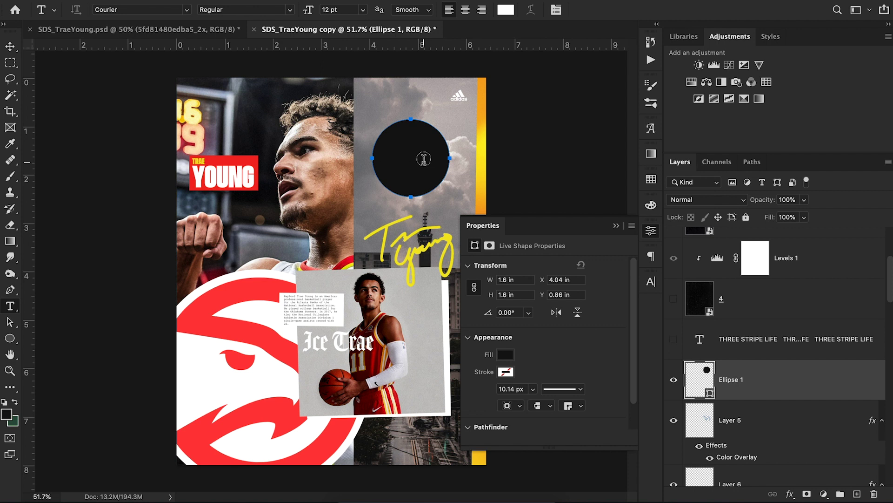
left_click(385, 126)
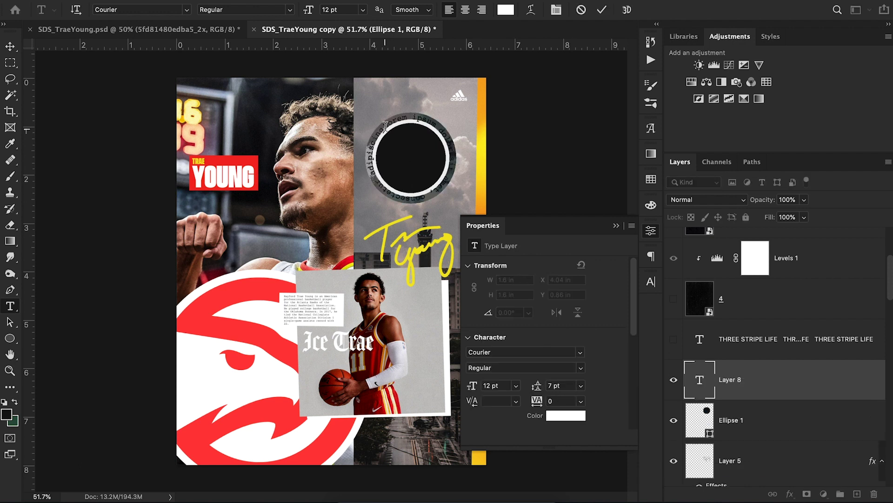
type("subscr")
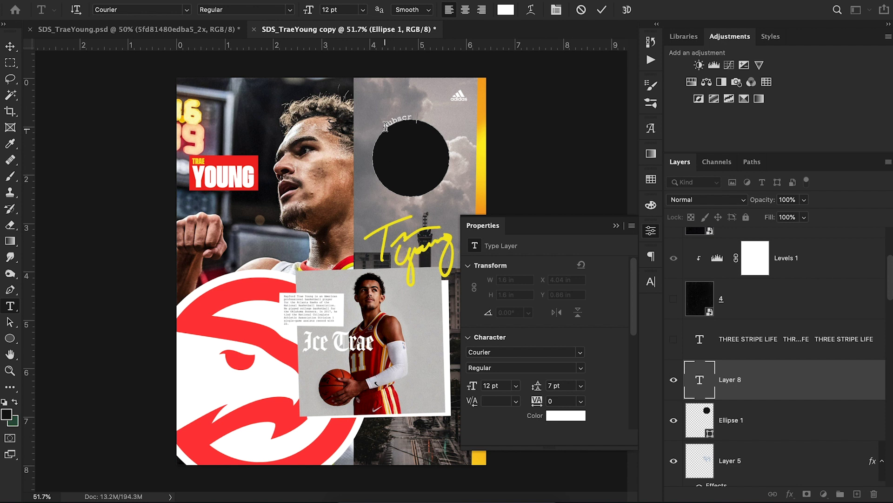
type("ibe to sports design school")
left_click(10, 46)
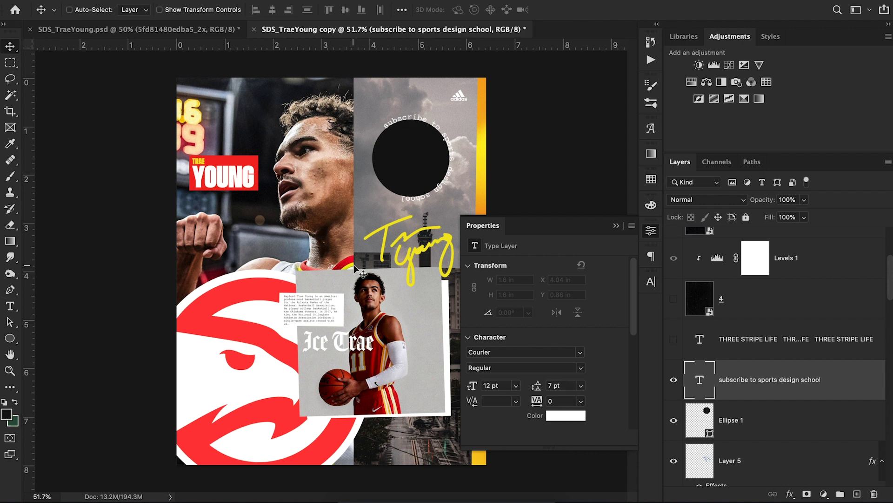
Hide the Ellipse 1 circle and replace the demo circular text by deleting its layer and showing THREE STRIPE LIFE again.
left_click(673, 420)
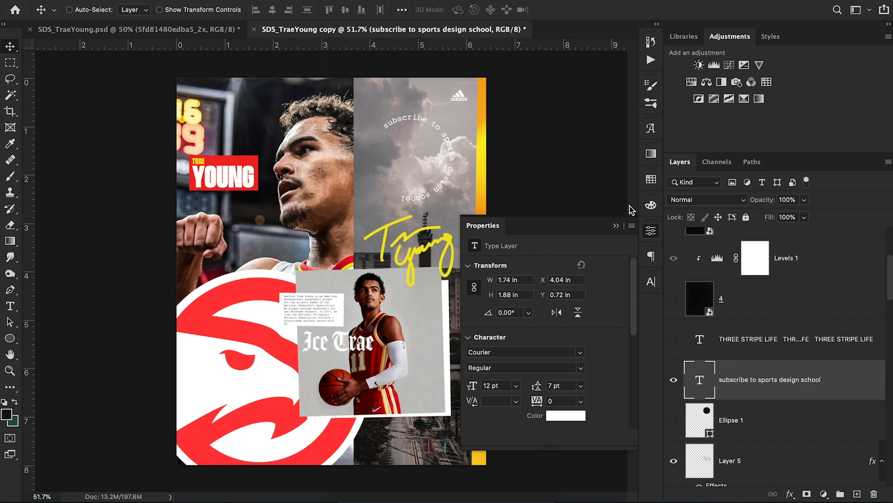
left_click(617, 227)
key("Delete")
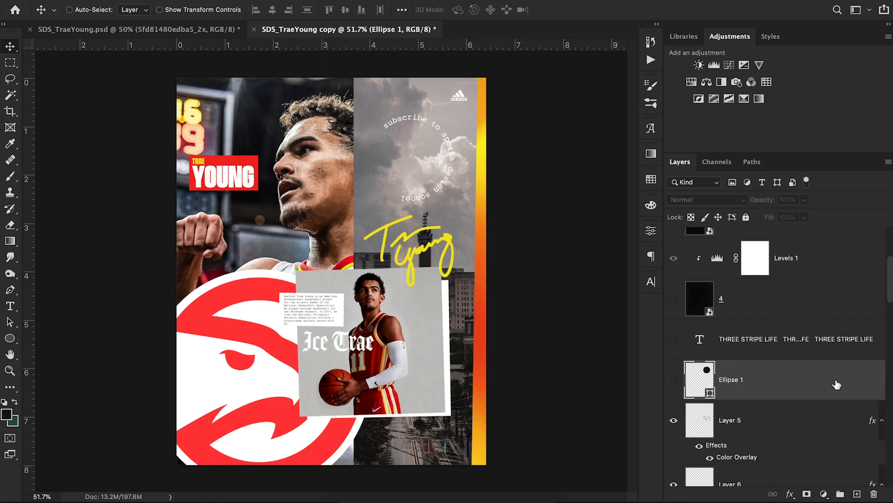
left_click(673, 339)
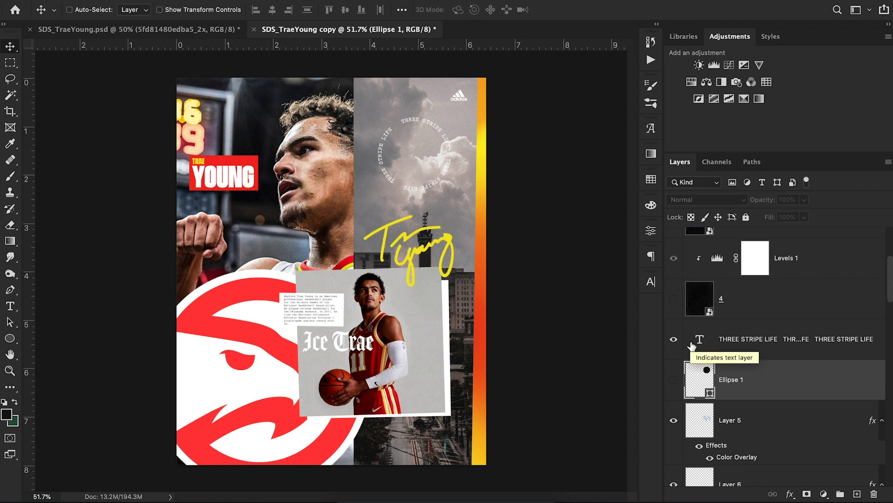
Show the texture layers "4" and "Dust and Scratches (22)" over the poster, selecting each of them.
scroll(734, 330, "up", 3)
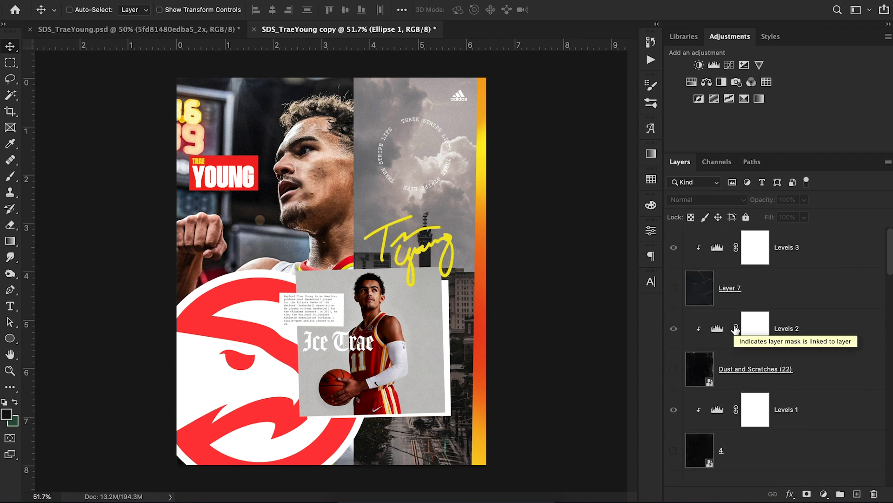
scroll(717, 354, "down", 3)
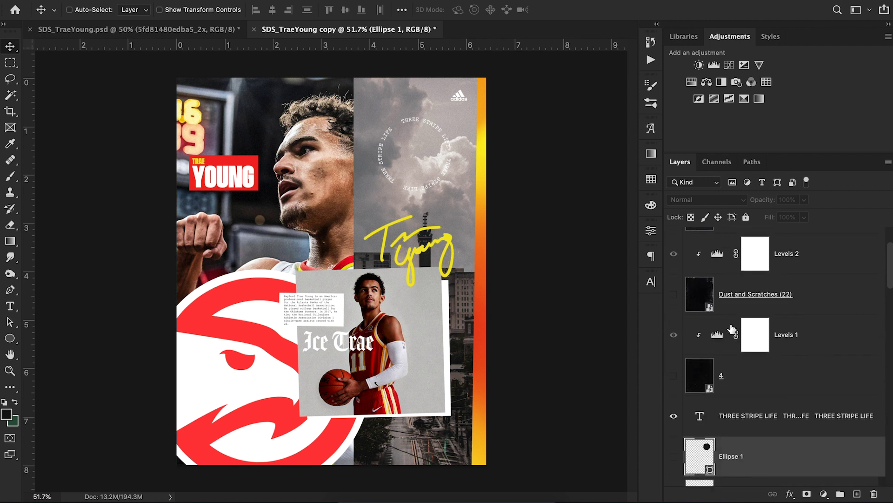
left_click(675, 375)
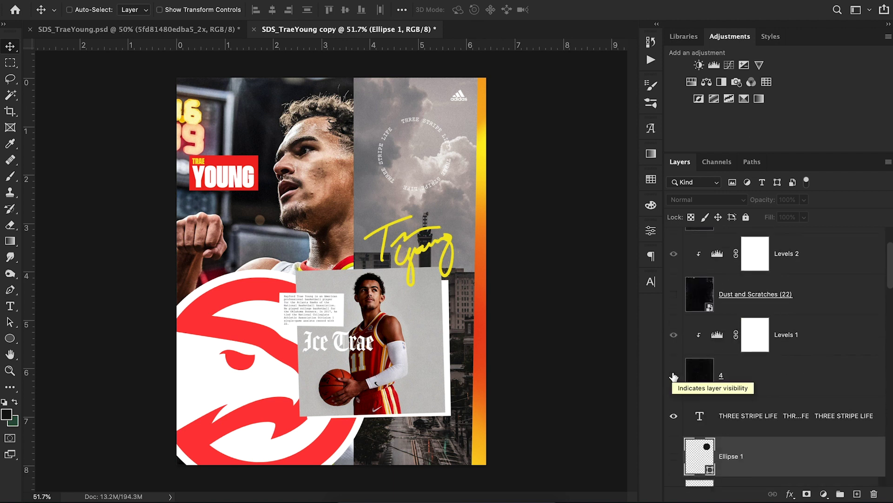
left_click(755, 368)
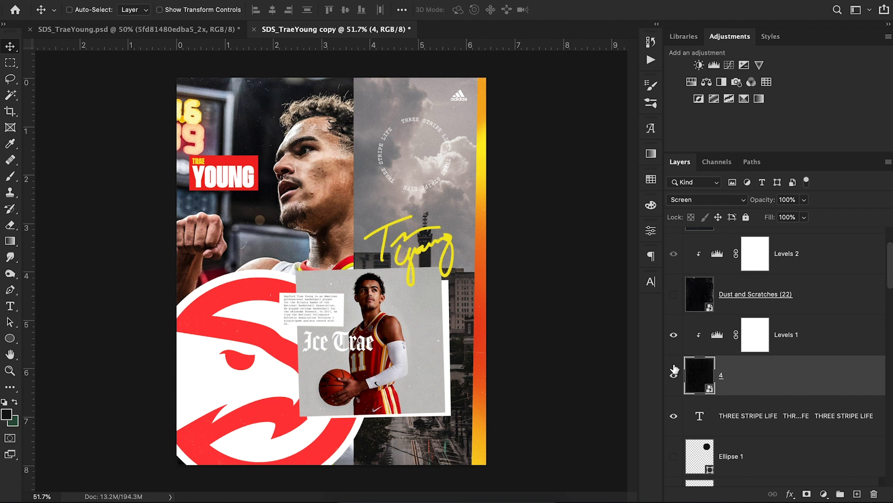
left_click(674, 294)
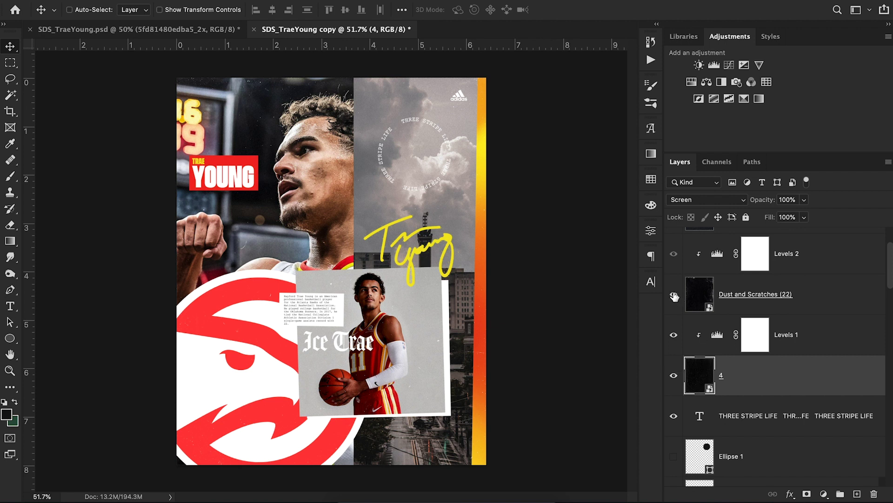
left_click(816, 306)
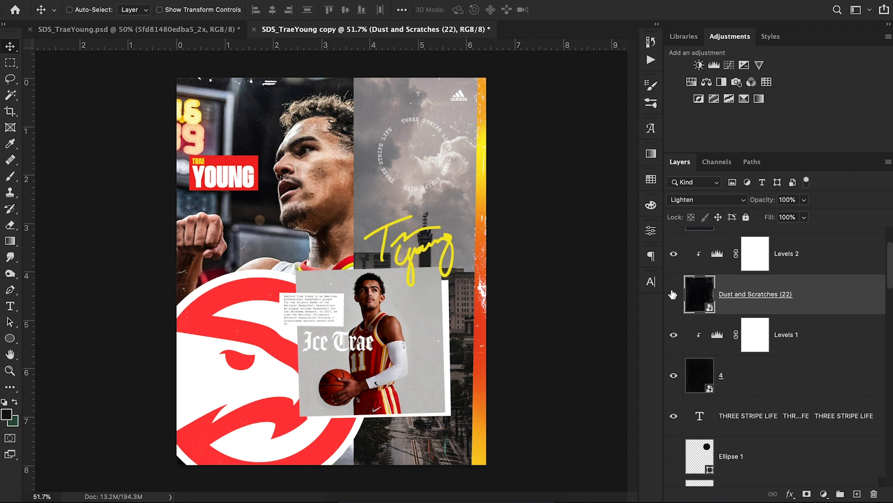
Check the blend modes of texture layer "4" and the "Dust and Scratches (22)" layer.
scroll(672, 292, "up", 2)
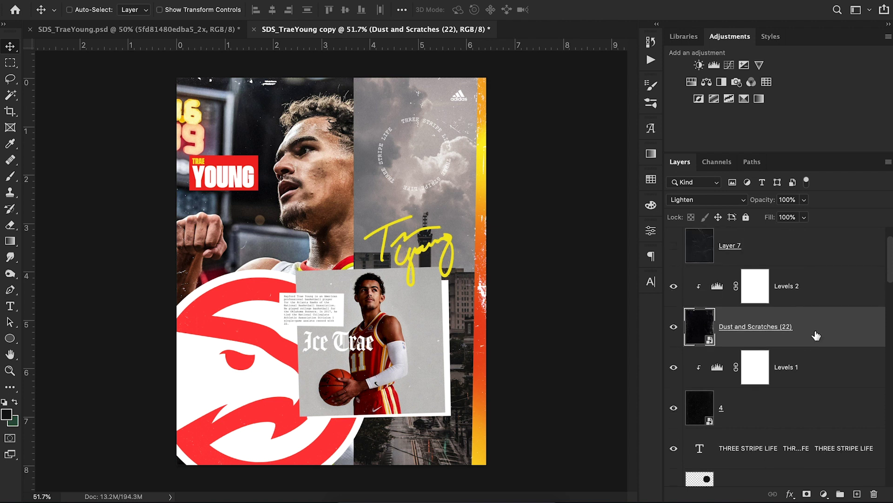
left_click(774, 411)
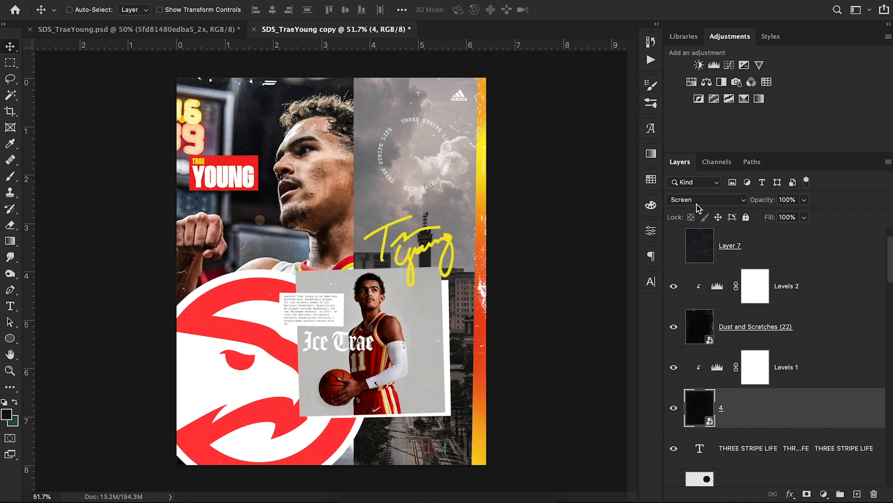
left_click(826, 340)
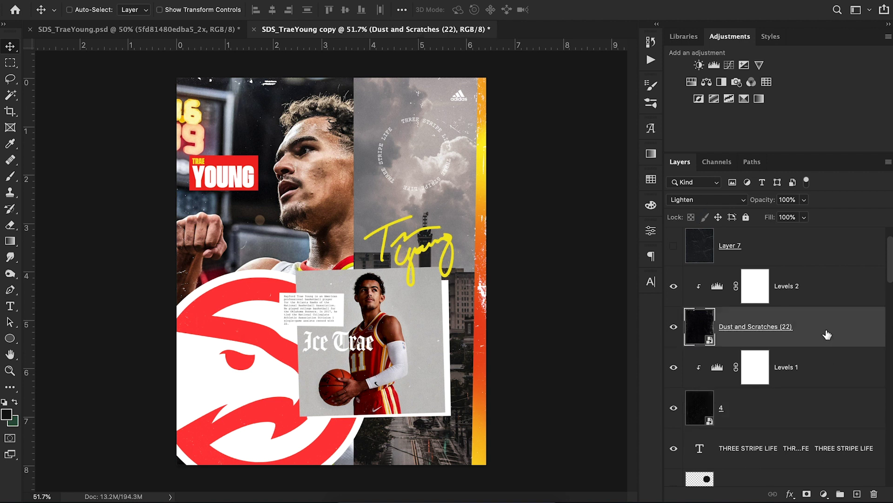
Preview other blend modes such as Color Dodge and Hard Light on the "Dust and Scratches (22)" layer, keeping Lighten.
left_click(716, 201)
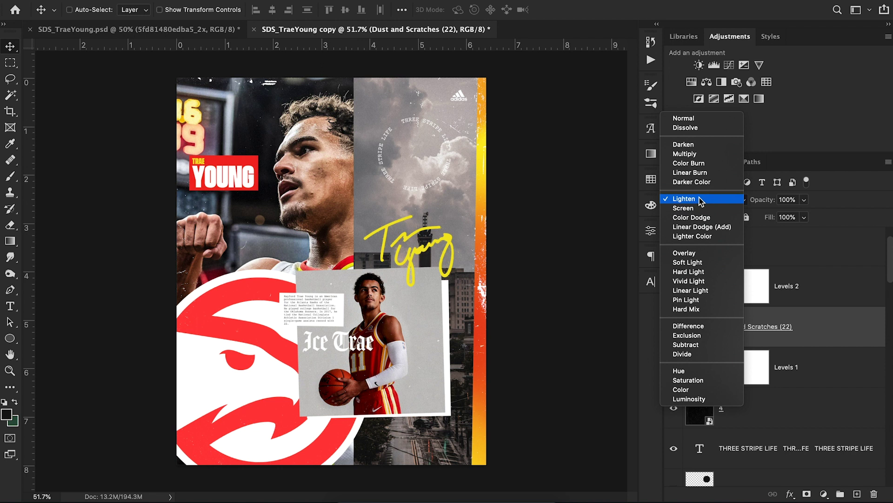
key("Down")
key("Down")
key("Down")
key("Down")
key("Down")
key("Down")
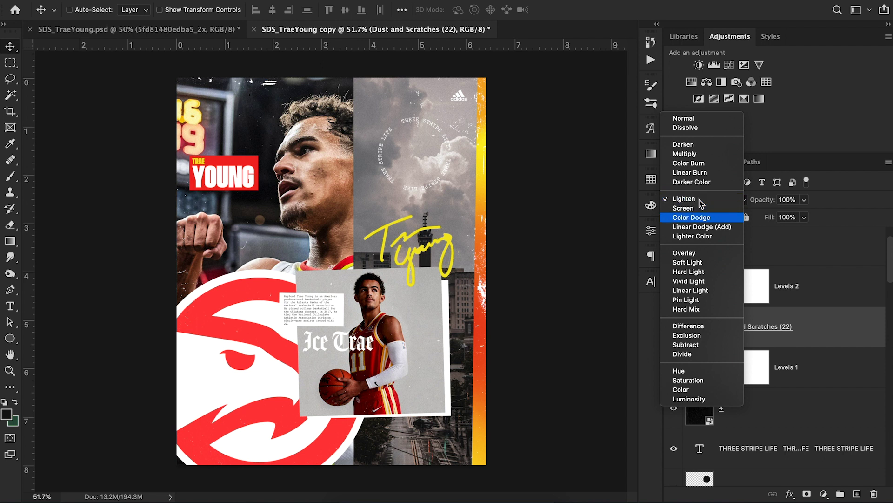
key("Down")
key("Down")
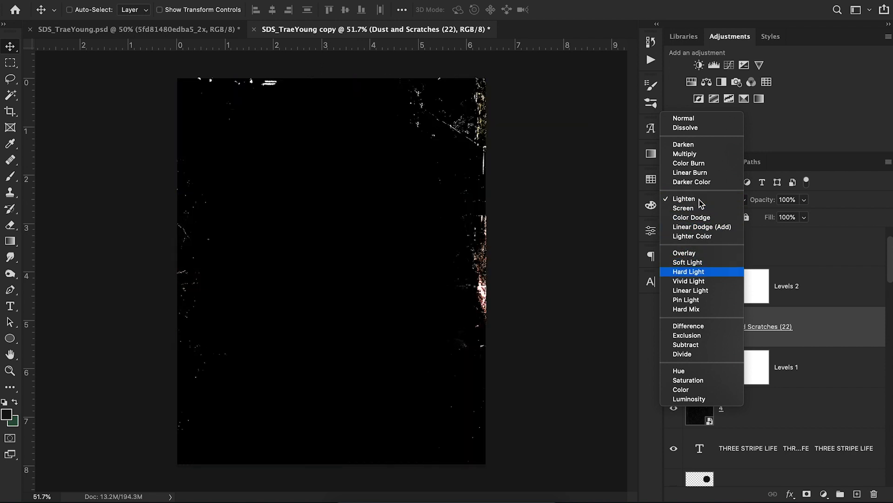
left_click(842, 338)
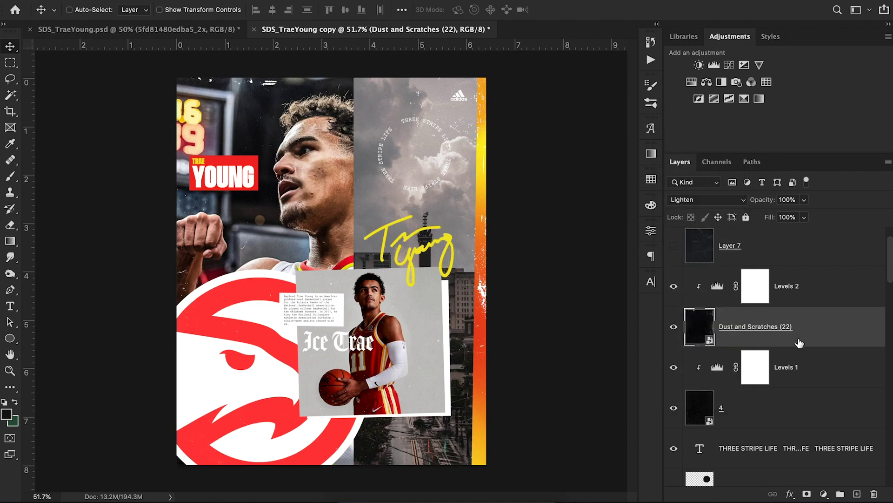
Select the Levels 1 adjustment clipped to texture layer "4" and compare the poster with it off and on.
left_click(810, 379)
left_click(674, 367)
left_click(675, 367)
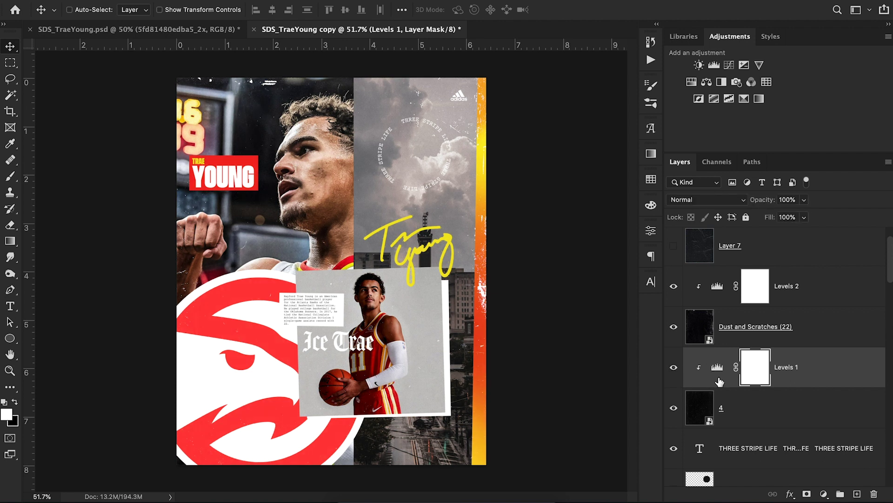
Compare the poster with Levels 1 hidden and shown, and set that adjustment's white input level to 135.
left_click(673, 368)
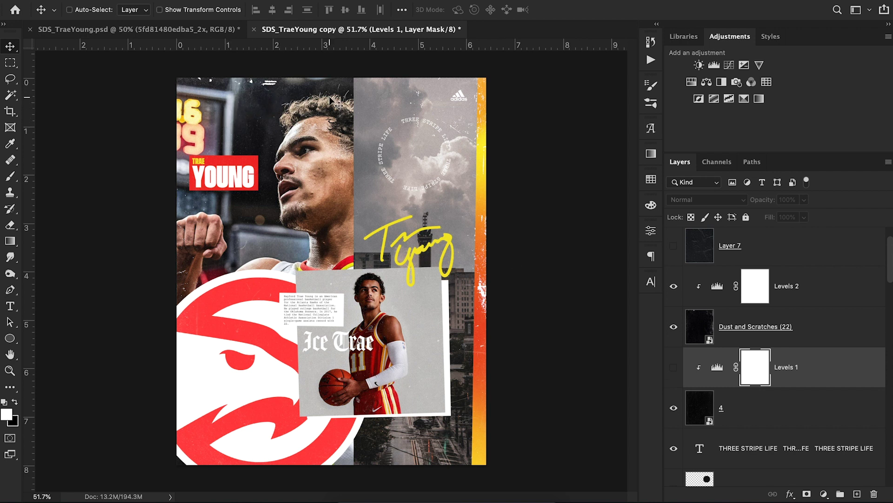
left_click(673, 369)
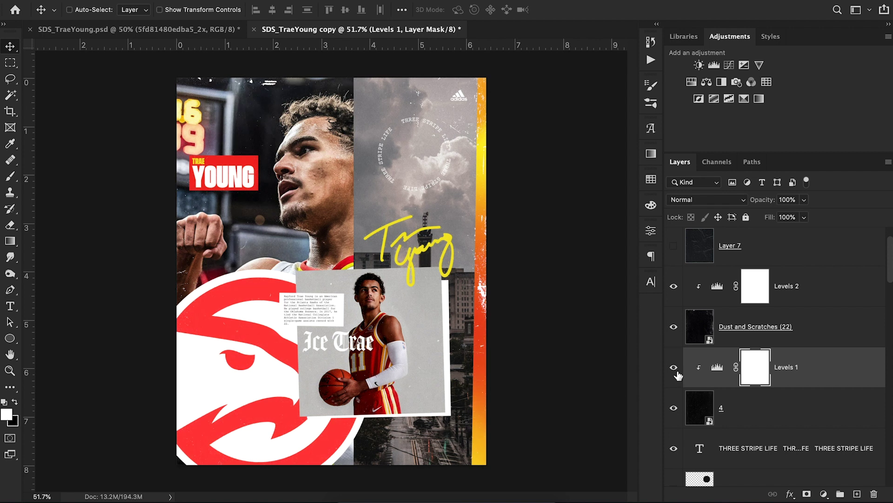
double_click(717, 372)
mouse_move(566, 357)
left_mouse_down()
mouse_move(597, 358)
mouse_move(558, 358)
left_mouse_up()
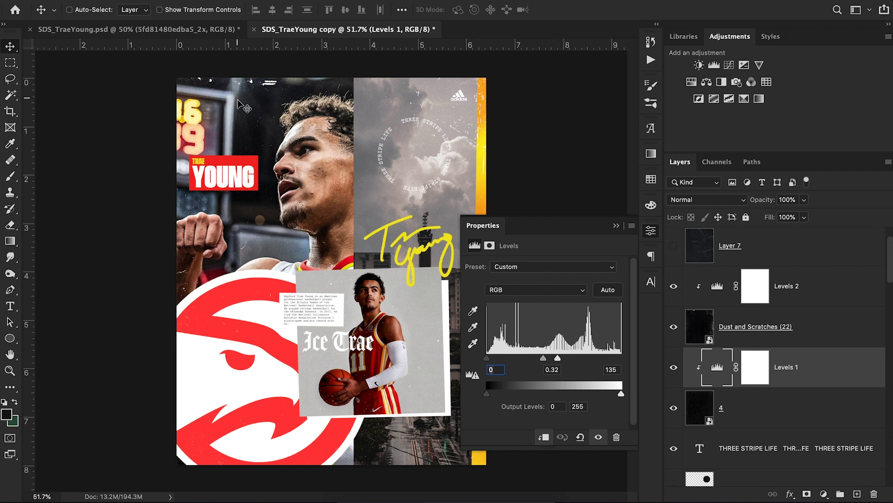
left_click(616, 225)
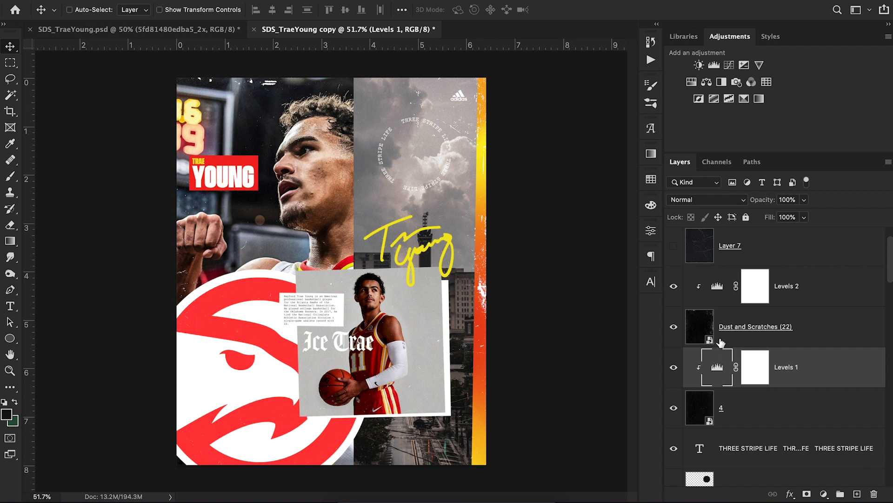
Show the creased texture Layer 7 over the poster and preview it in Normal blend mode, keeping Screen.
left_click(744, 257)
left_click(673, 247)
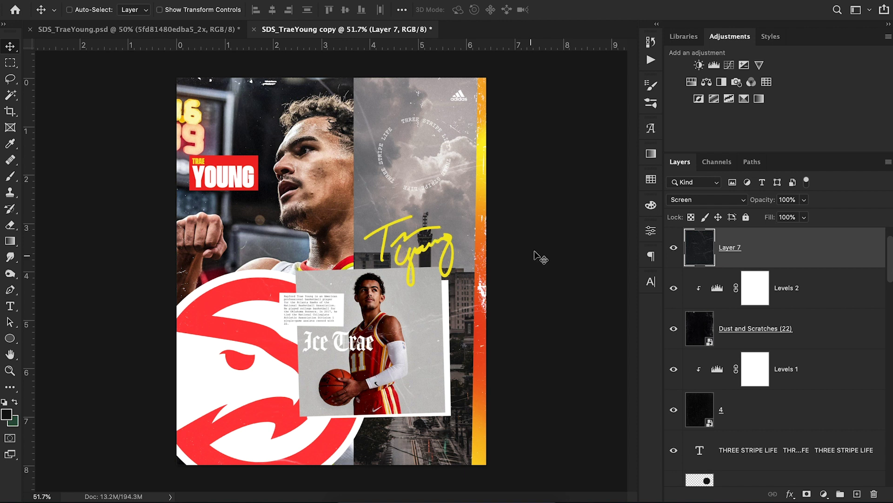
left_click(694, 200)
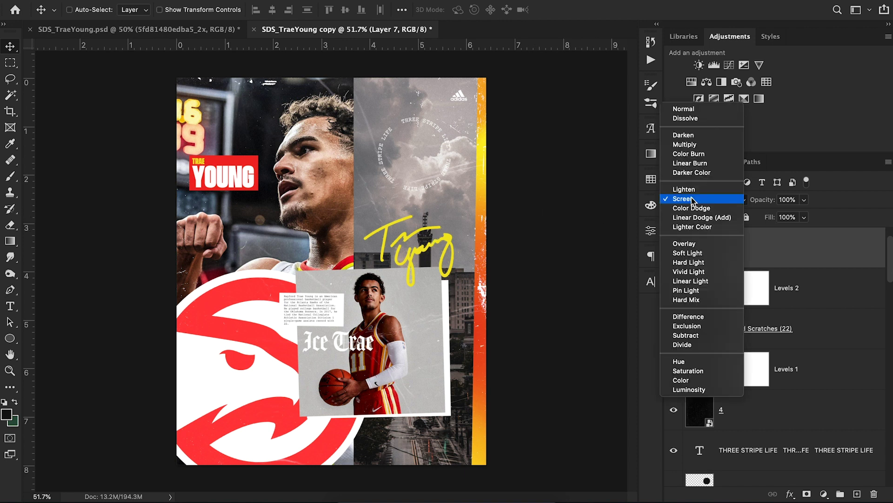
left_click(684, 109)
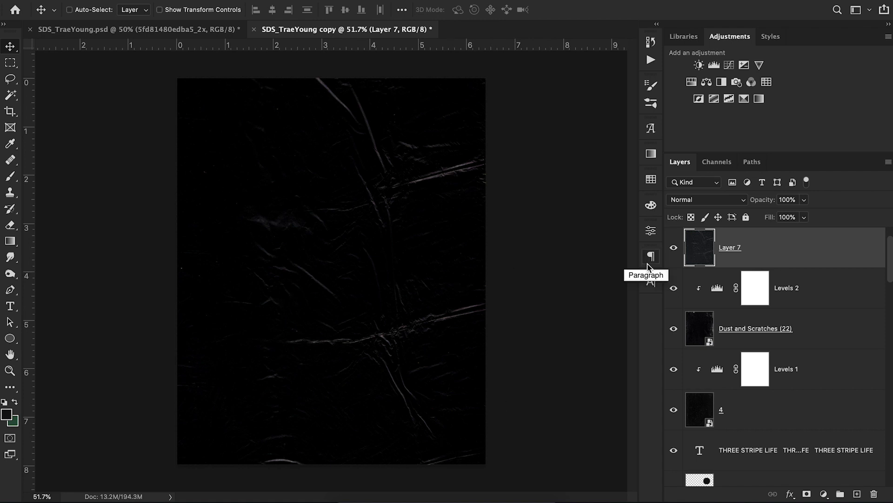
key("shift+alt+s")
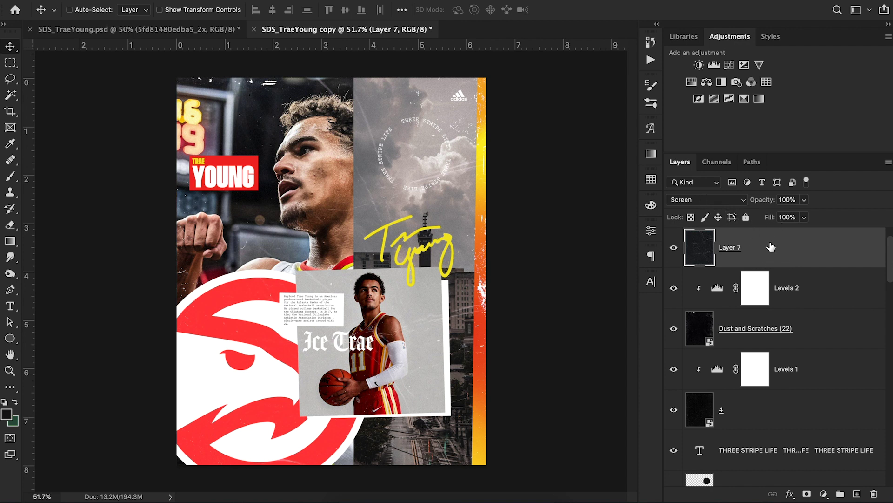
Compare the poster with the Levels 3 adjustment clipped to Layer 7 off and on.
scroll(675, 259, "up", 1)
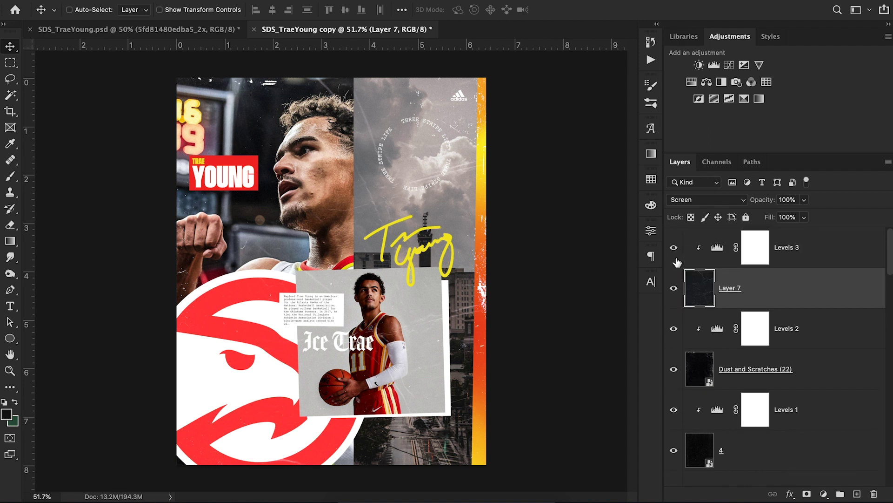
left_click(673, 248)
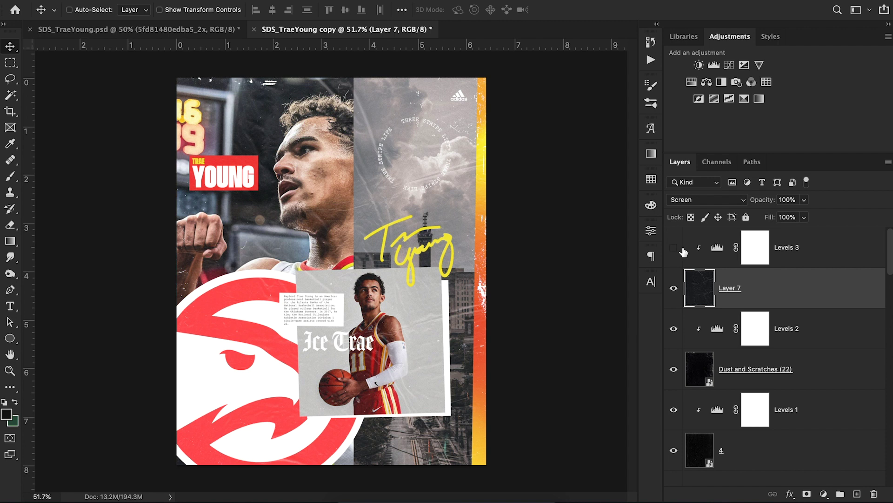
left_click(673, 248)
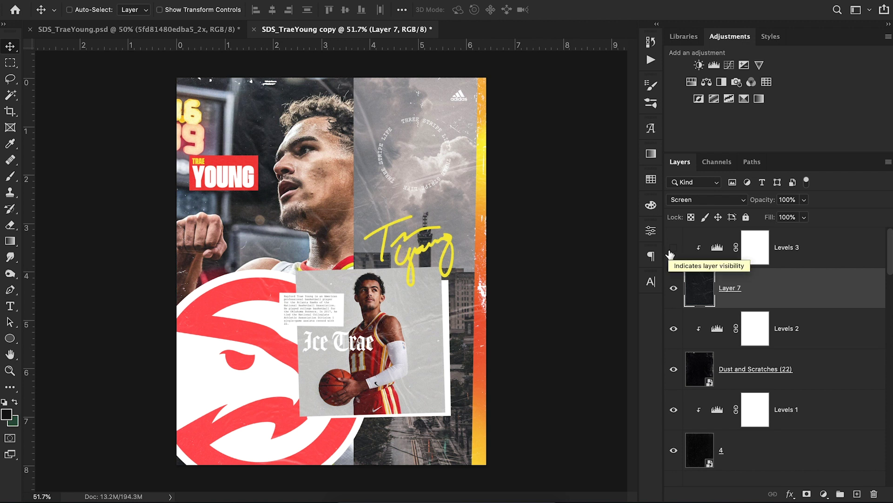
left_click(671, 253)
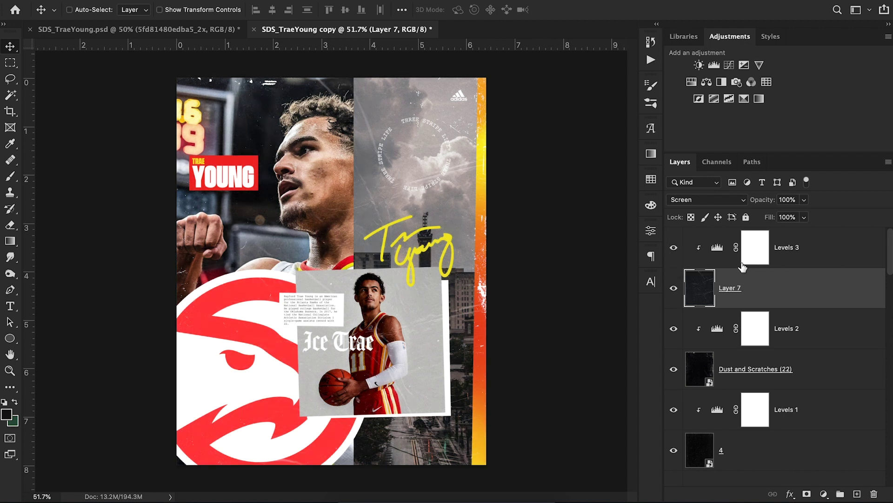
left_click(674, 253)
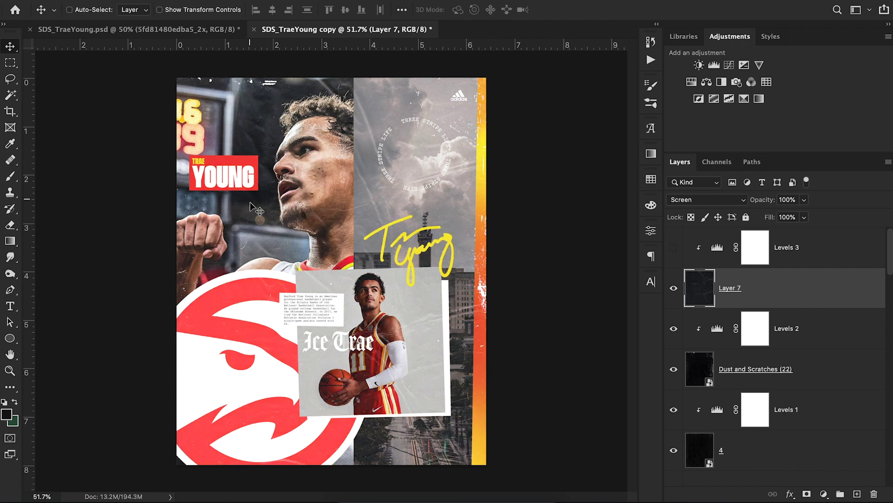
left_click(673, 247)
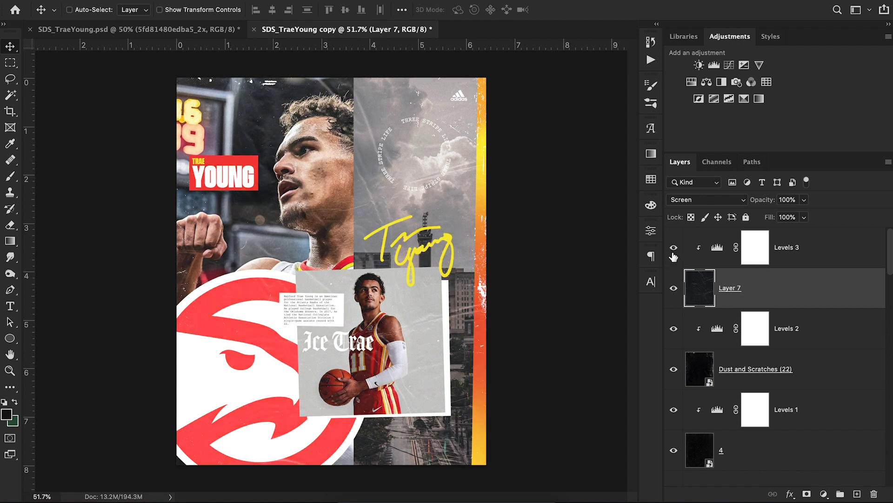